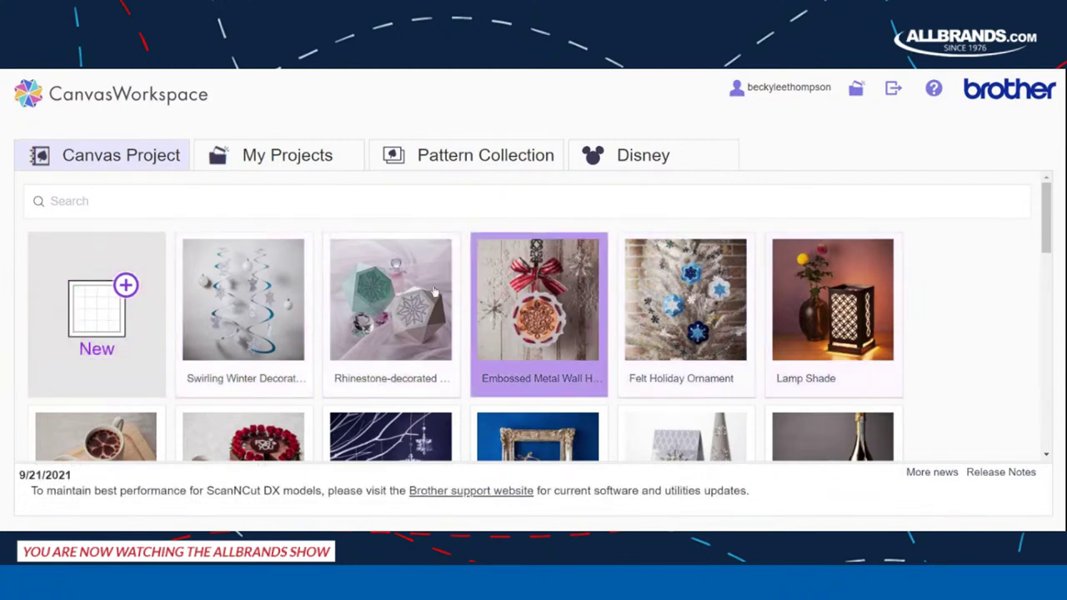
Open the saved project C000103 from the personal projects for editing.
scroll(733, 300, down, 3)
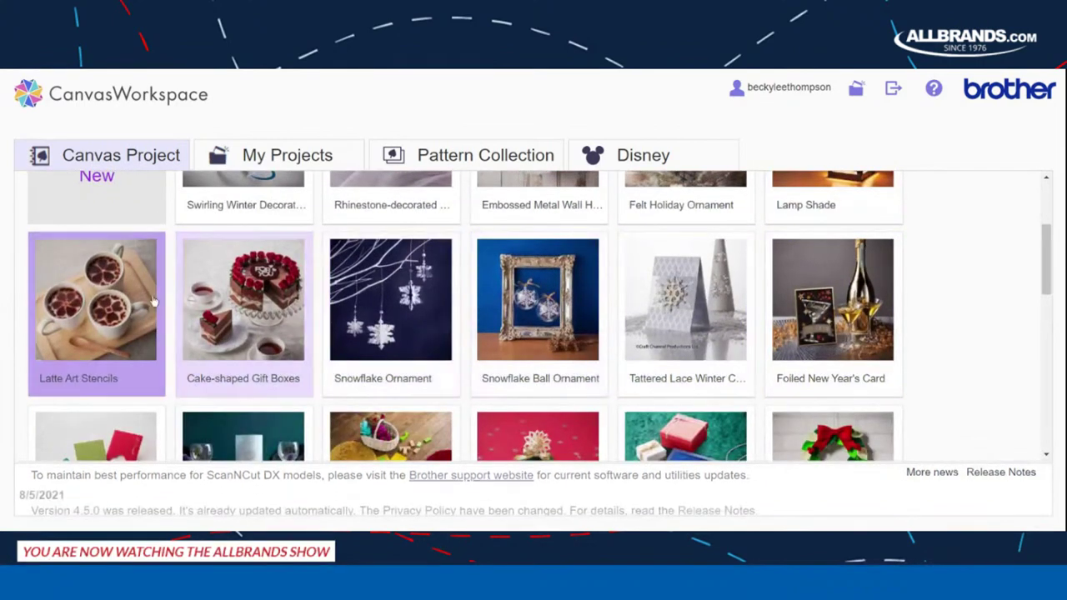
scroll(281, 302, up, 3)
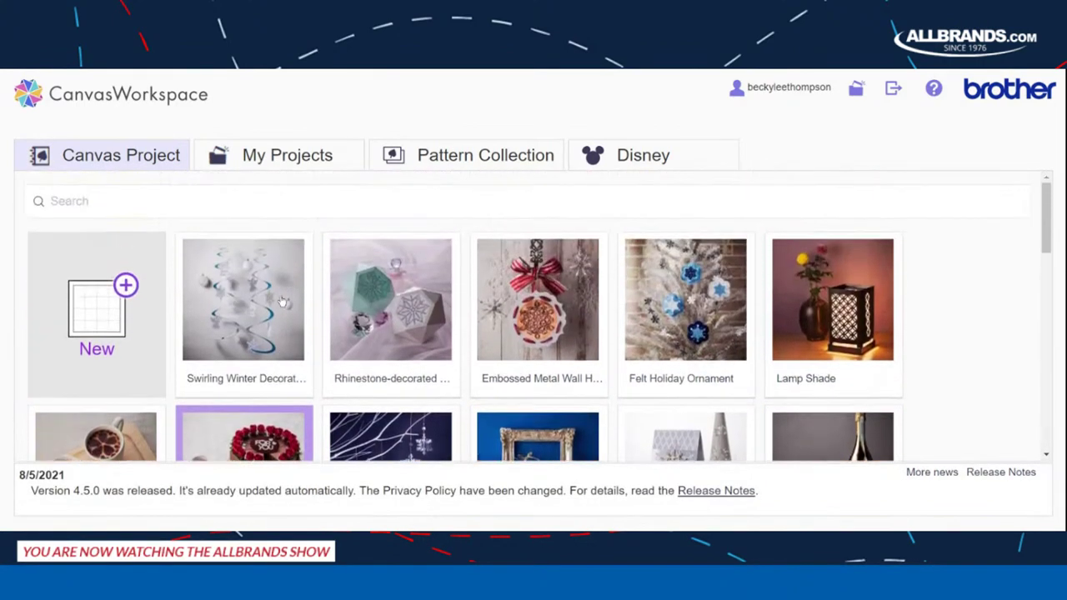
click(287, 156)
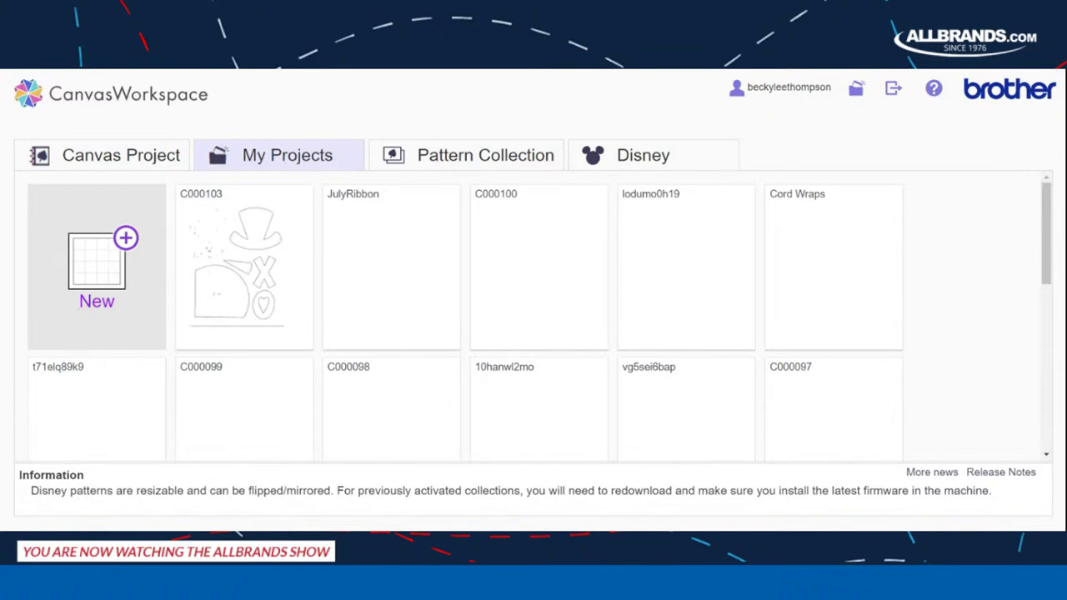
mouse_move(250, 209)
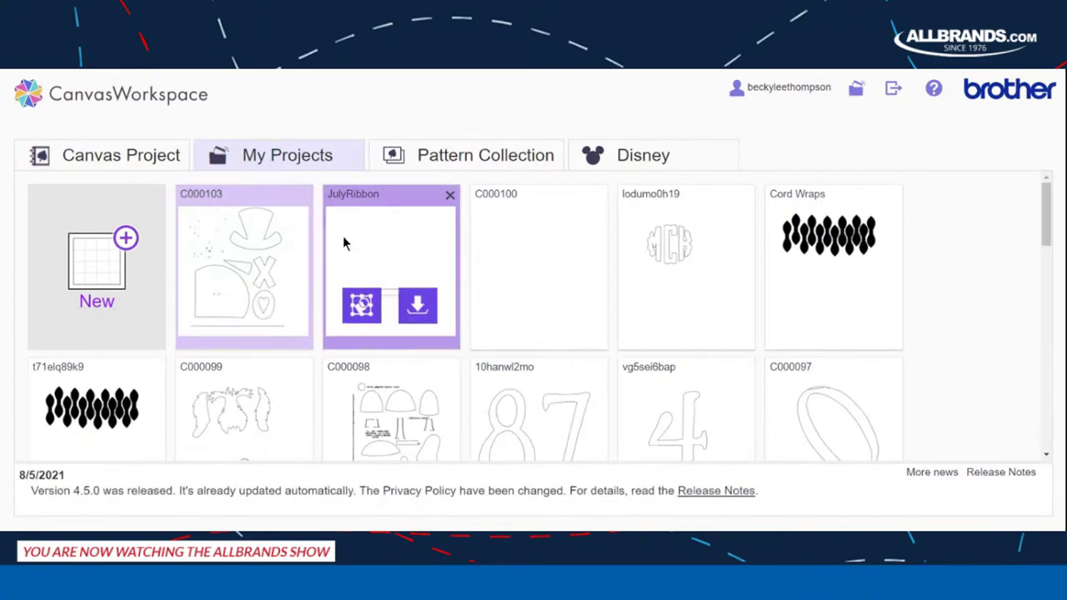
click(213, 305)
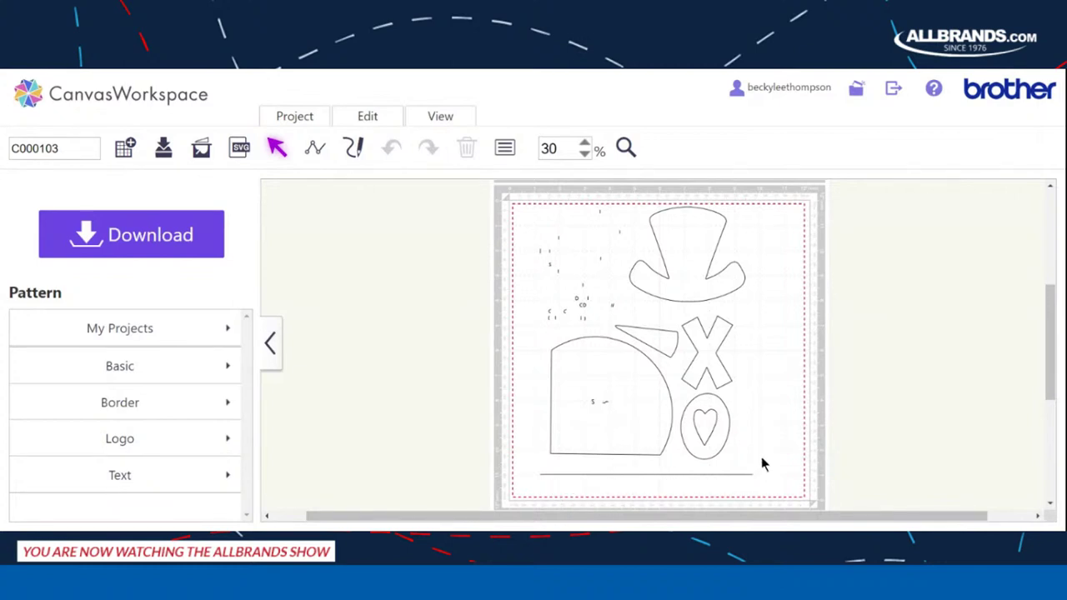
Move the X off the right side of the mat, and group the oval with its heart and place it below the X.
click(705, 349)
drag(706, 349, 879, 259)
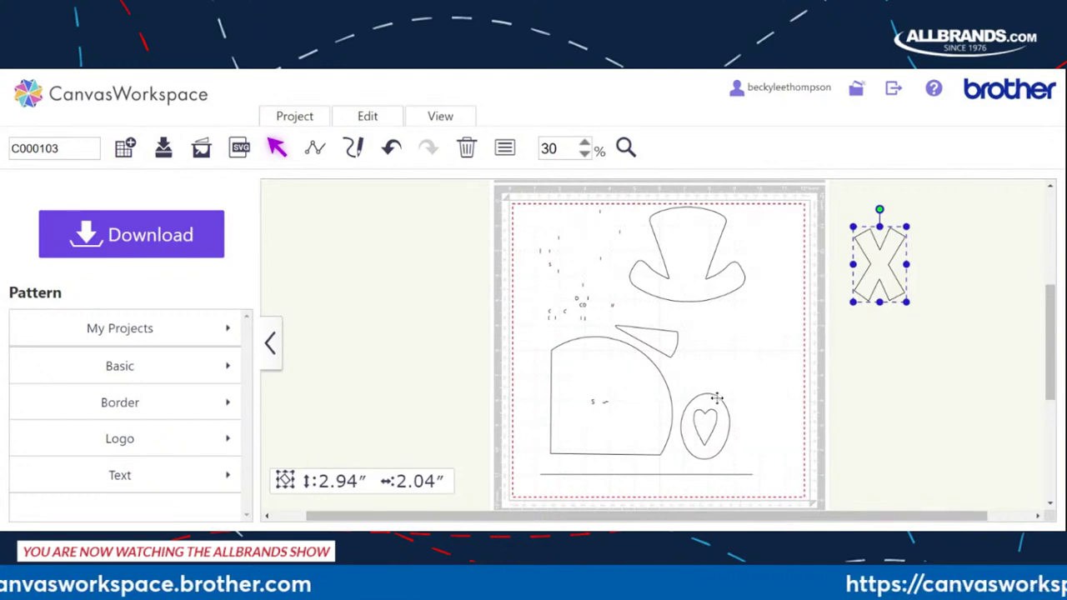
drag(679, 380, 746, 468)
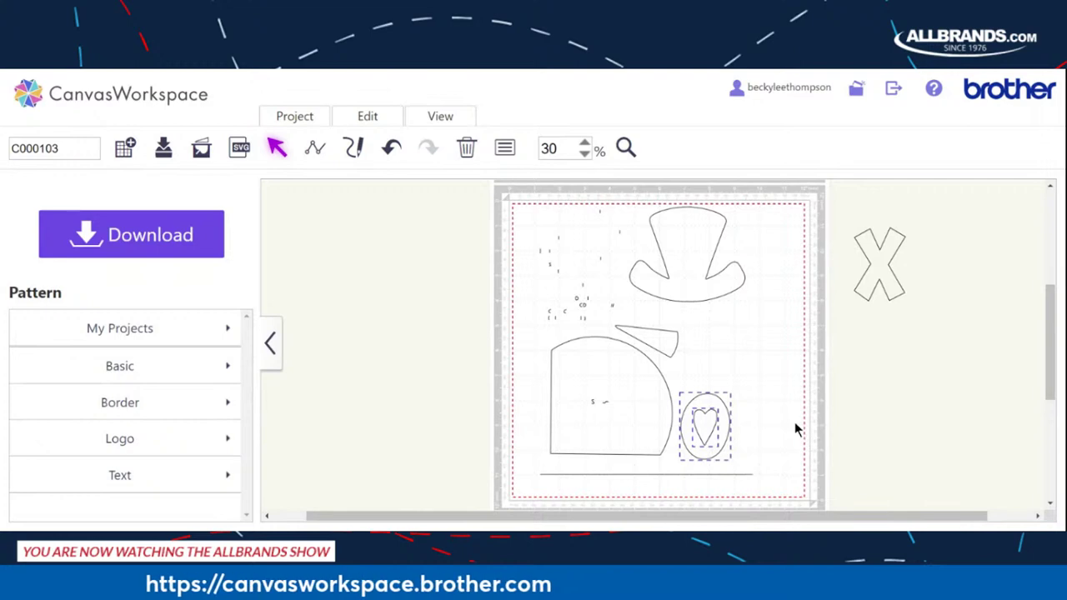
right_click(705, 421)
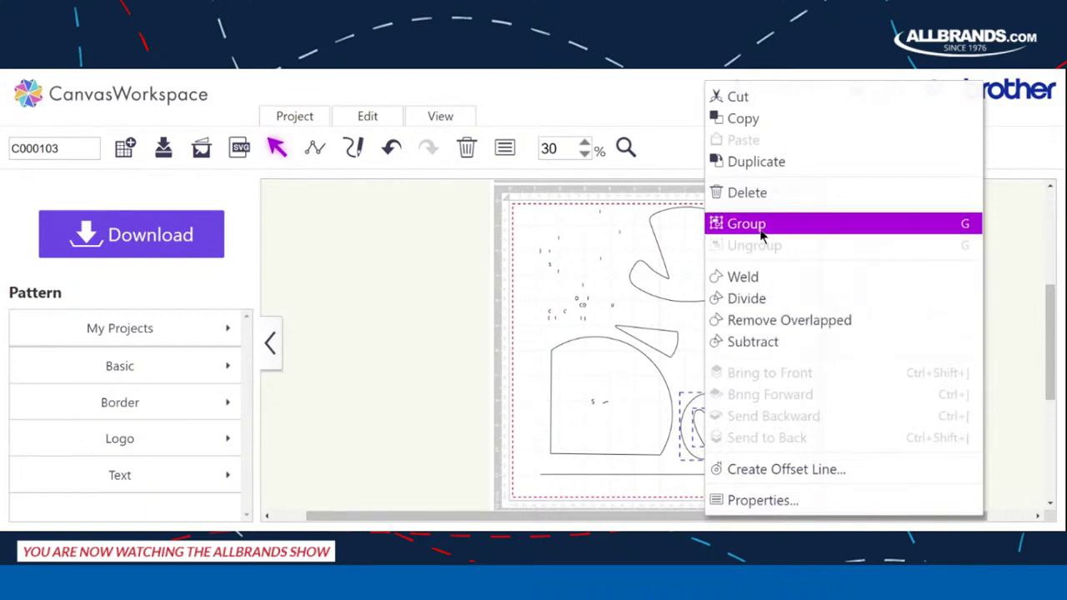
click(761, 235)
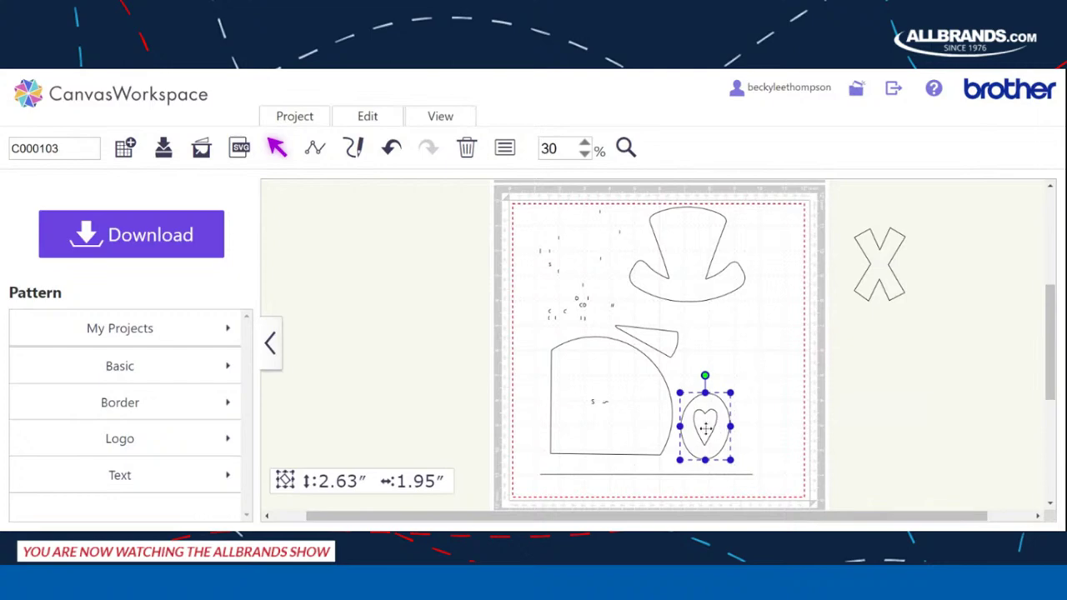
drag(706, 428, 885, 361)
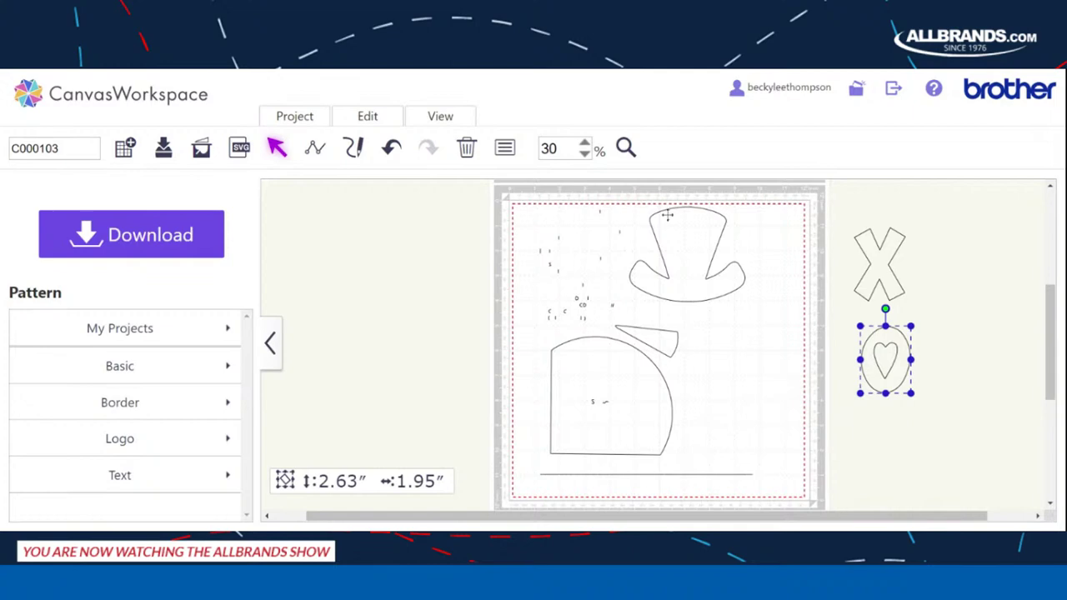
Delete all the shapes still on the mat, including the hat, carrot, head and small marks.
click(506, 201)
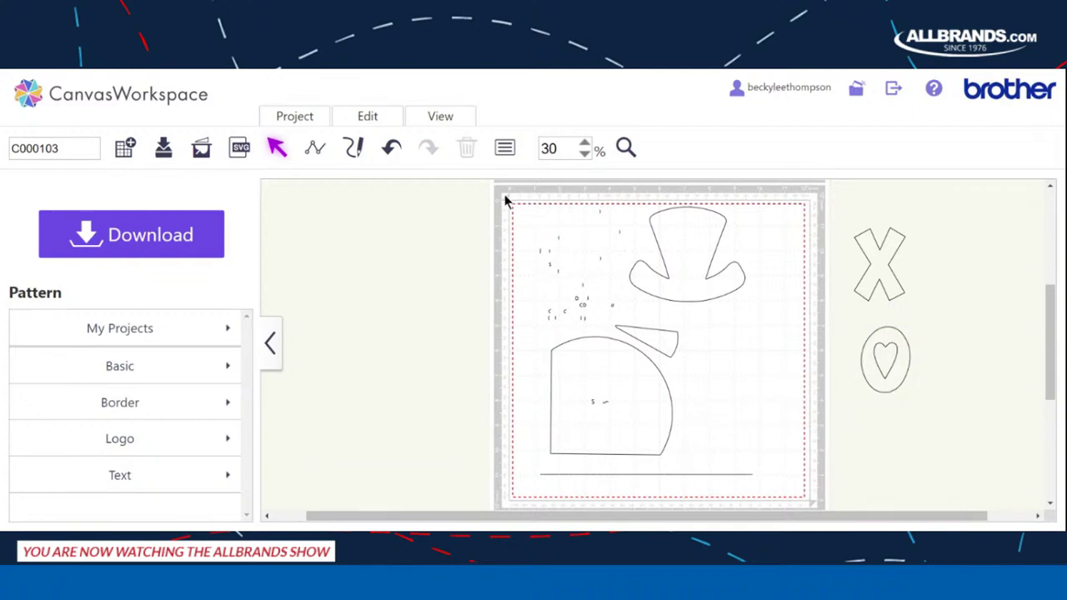
drag(540, 211, 830, 518)
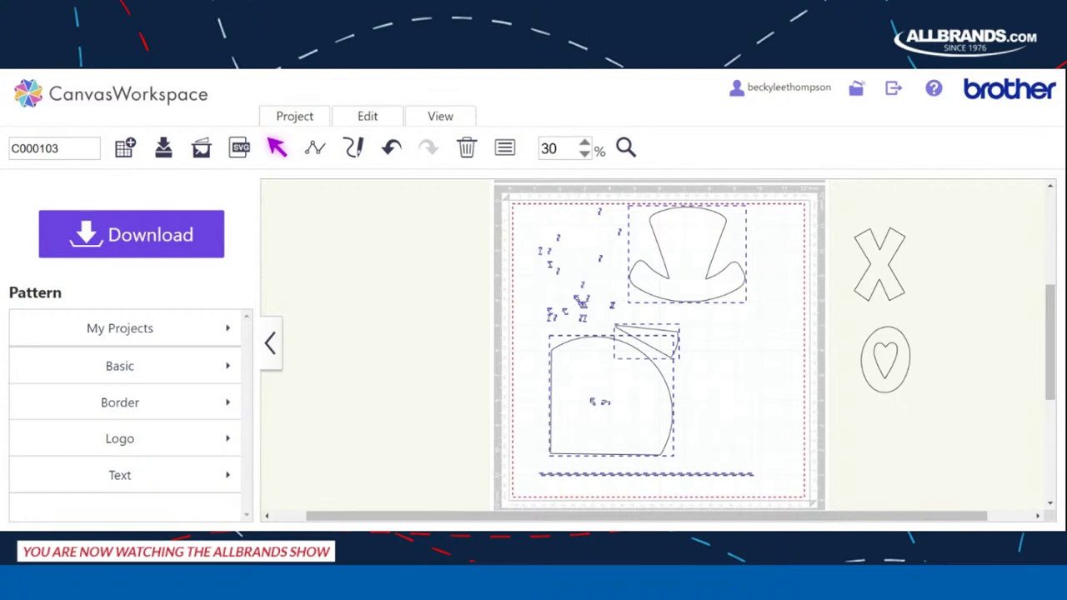
key(Delete)
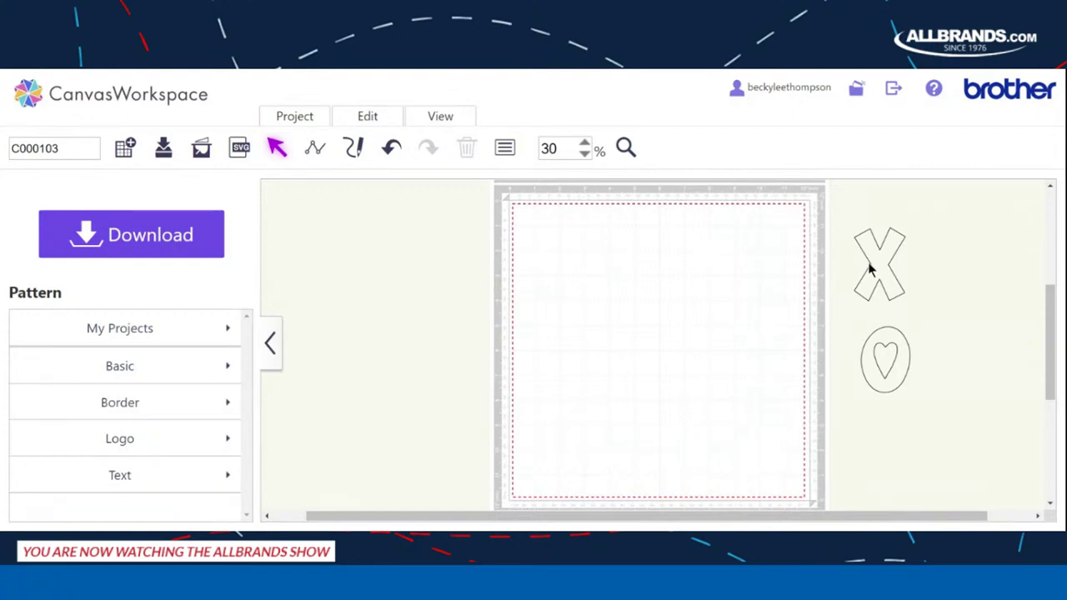
Move the X and the heart-filled O back onto the mat, side by side in its upper-left area.
drag(873, 250, 545, 268)
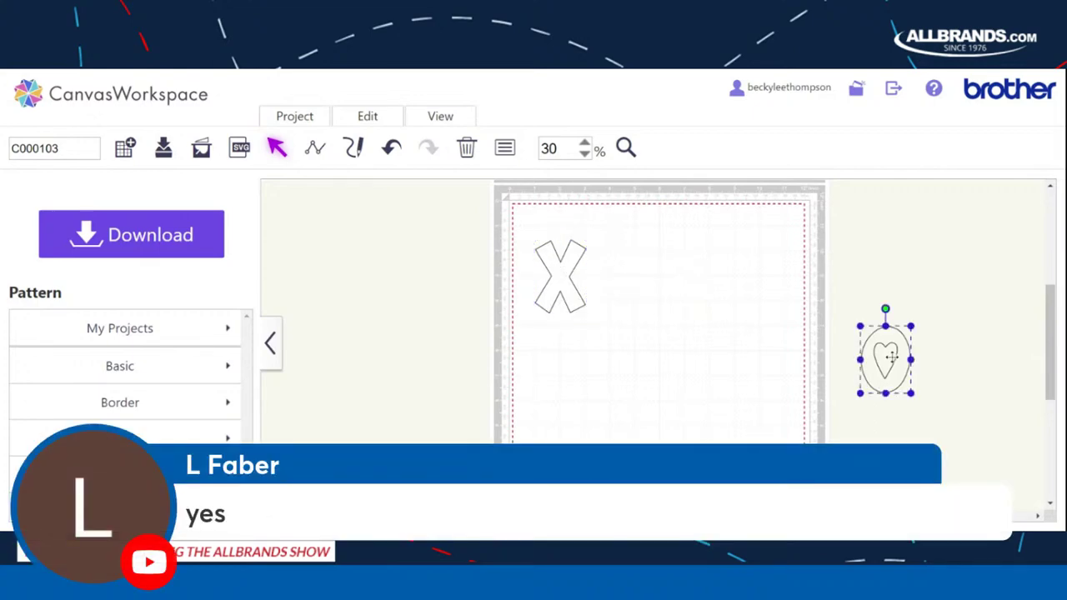
drag(908, 366, 621, 275)
click(712, 295)
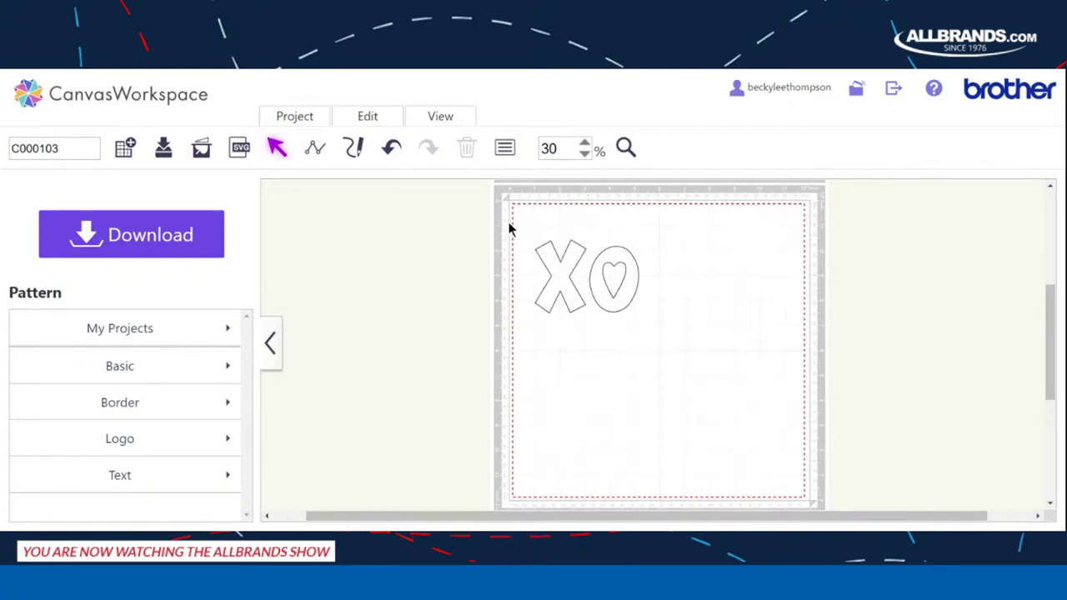
Group the X and the O into one XO object.
drag(509, 221, 670, 351)
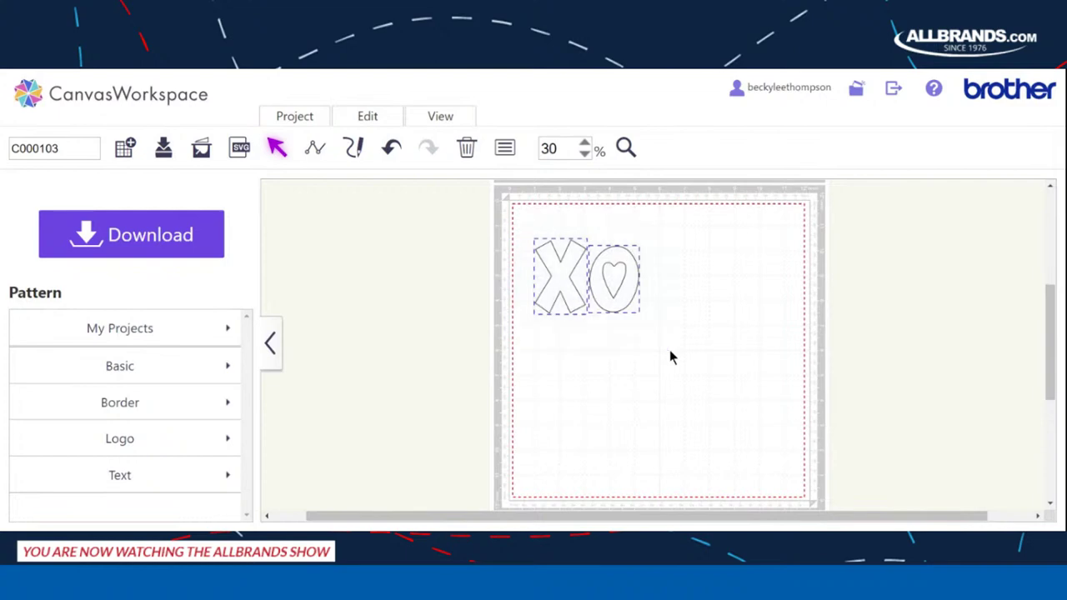
right_click(601, 282)
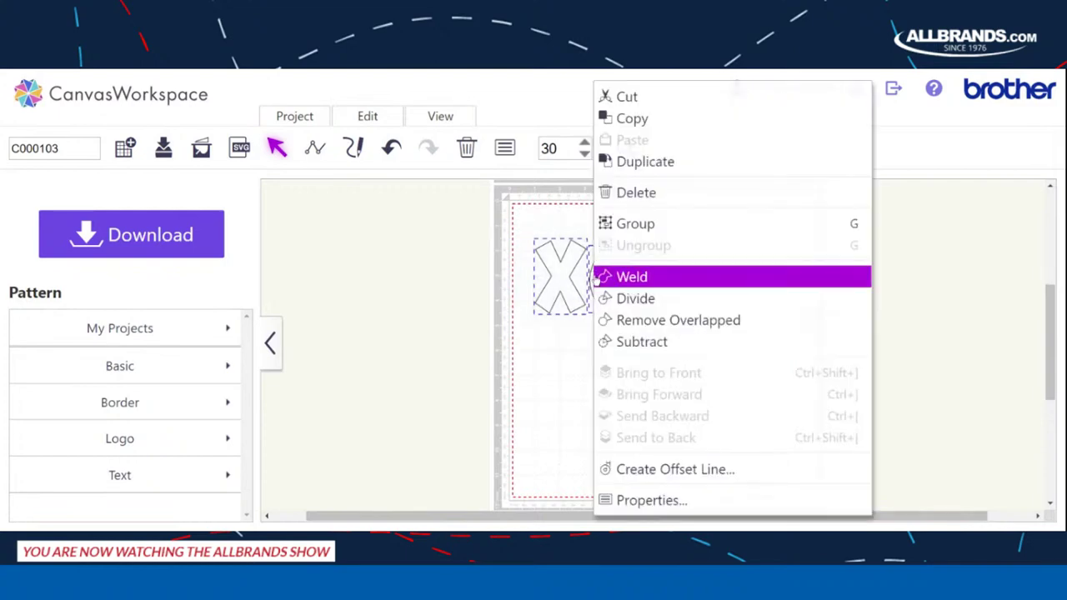
click(643, 225)
click(676, 242)
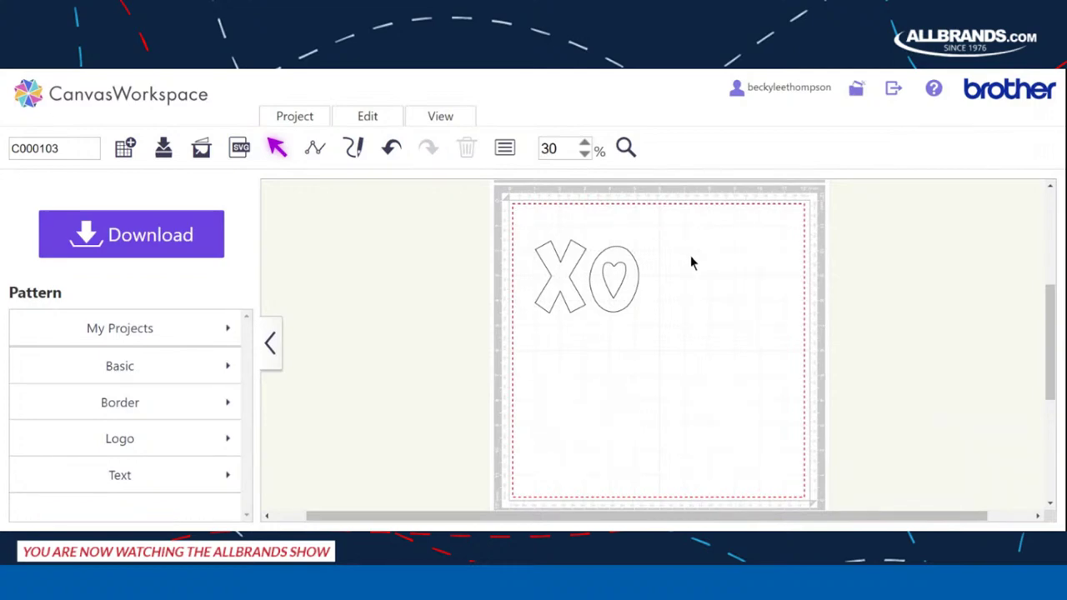
Copy the XO group and paste one copy to the right of the original.
right_click(690, 262)
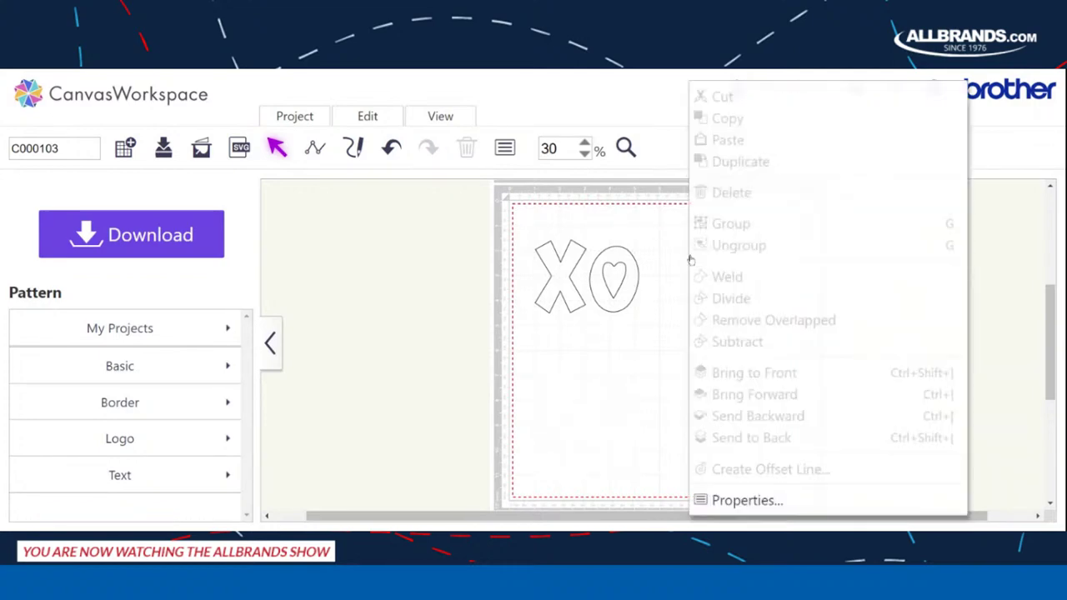
click(638, 275)
right_click(635, 276)
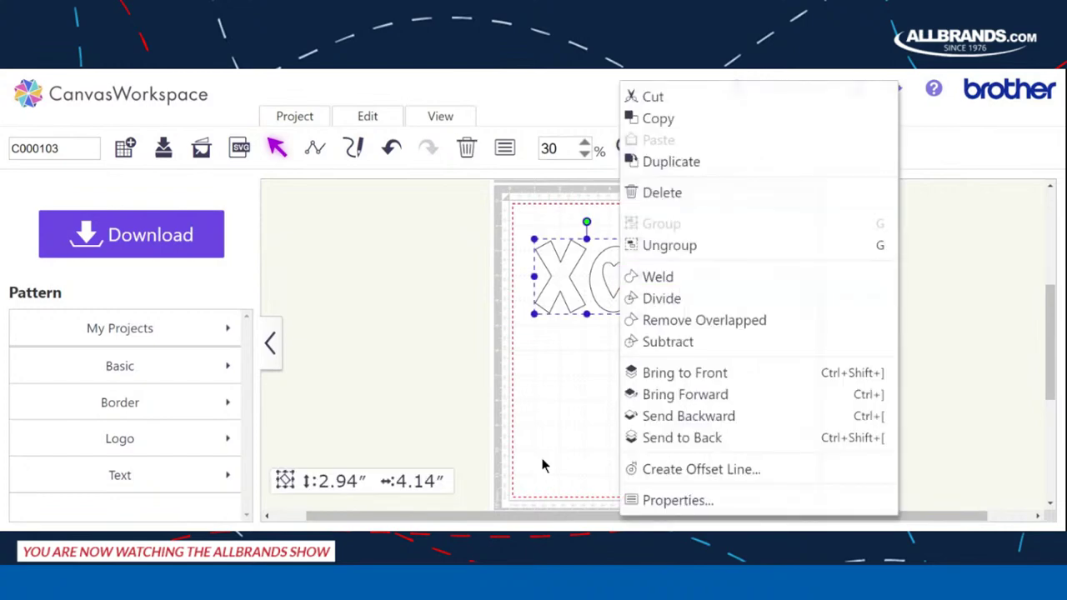
click(586, 392)
click(602, 282)
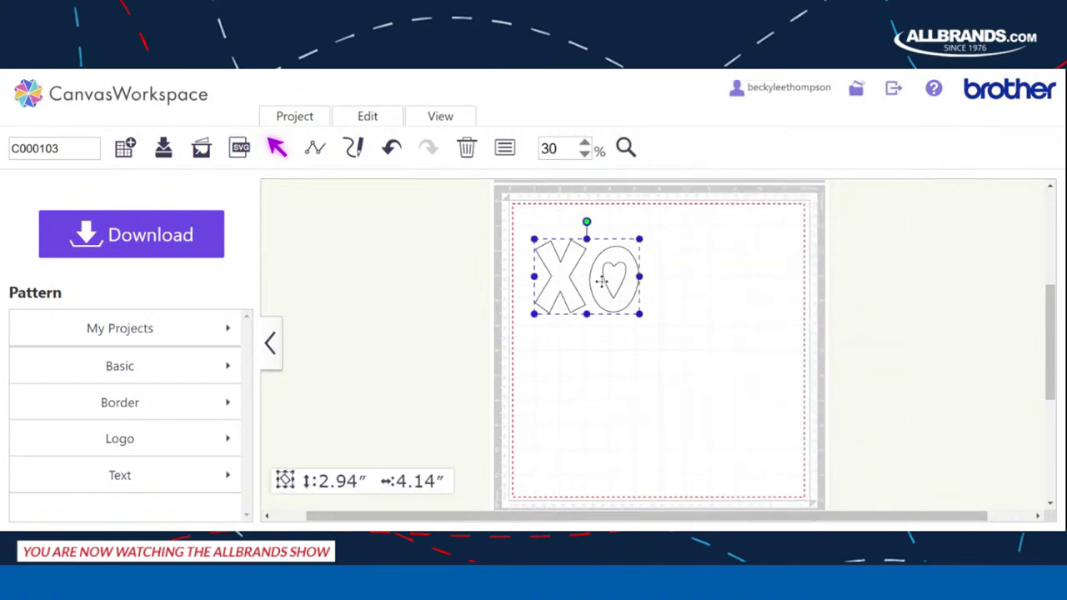
right_click(592, 280)
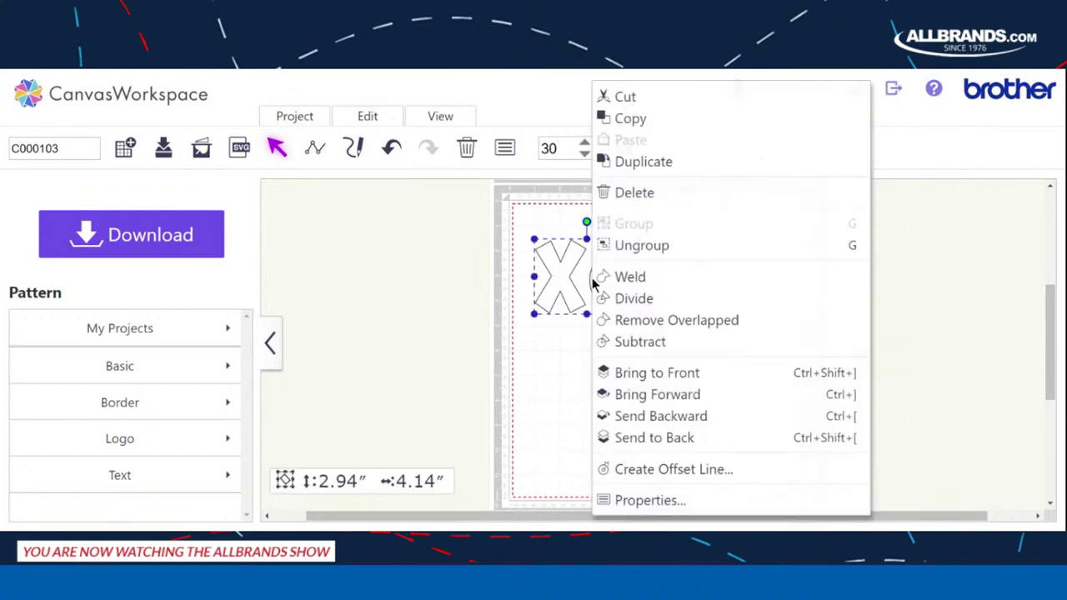
click(635, 121)
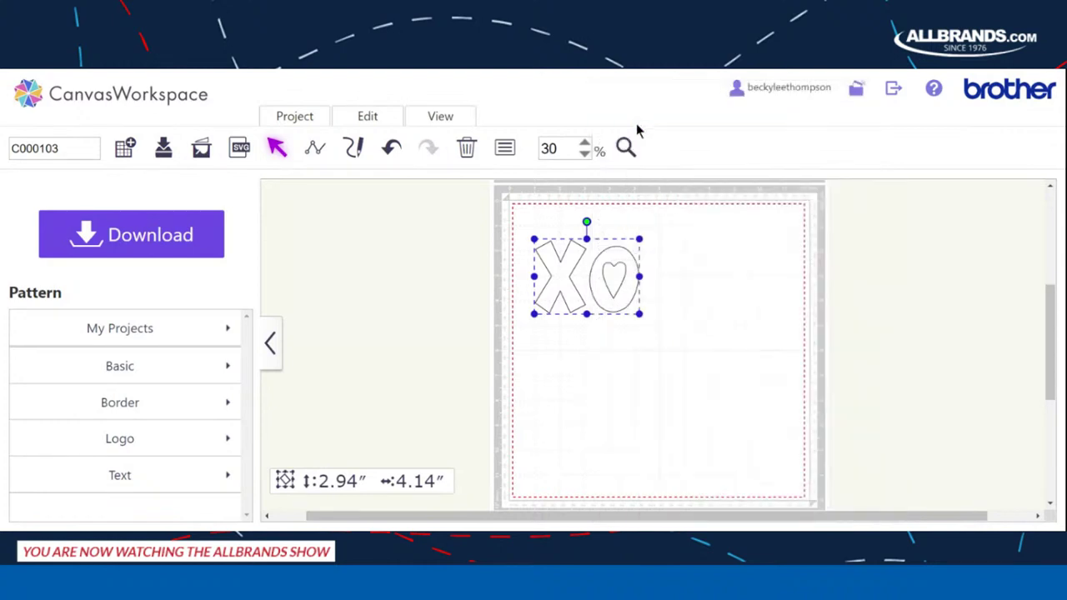
click(690, 285)
right_click(686, 262)
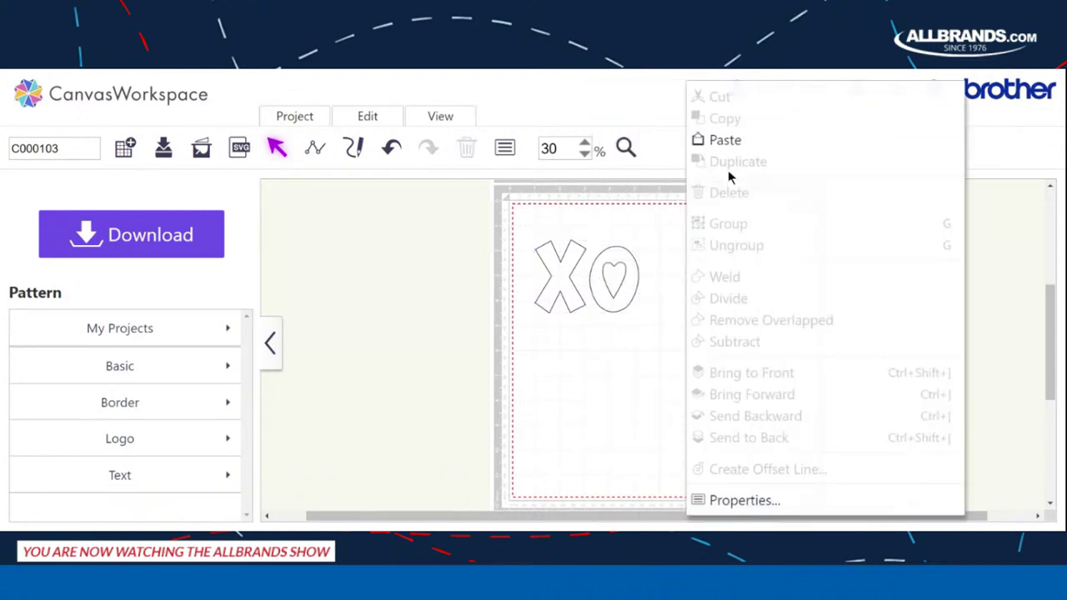
click(729, 142)
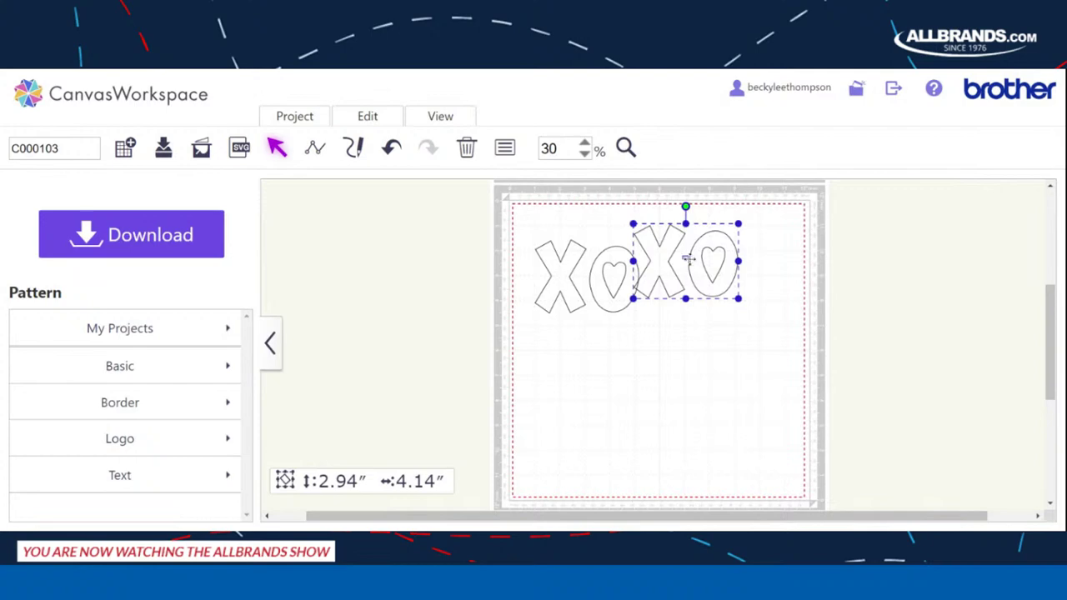
Paste two more copies of the XO group onto the mat below the first pair.
right_click(675, 370)
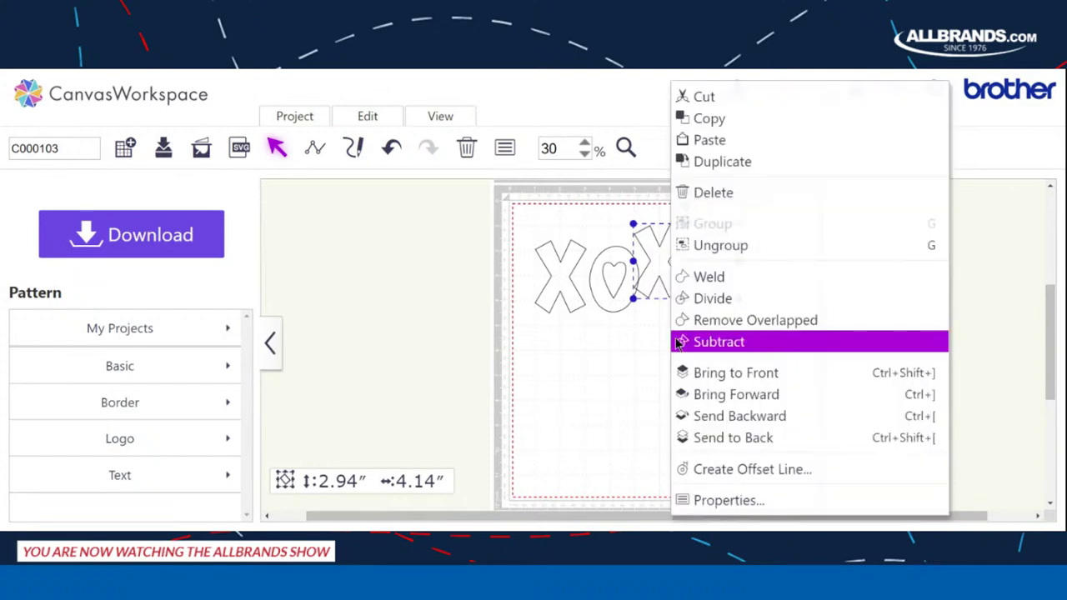
click(728, 143)
right_click(661, 275)
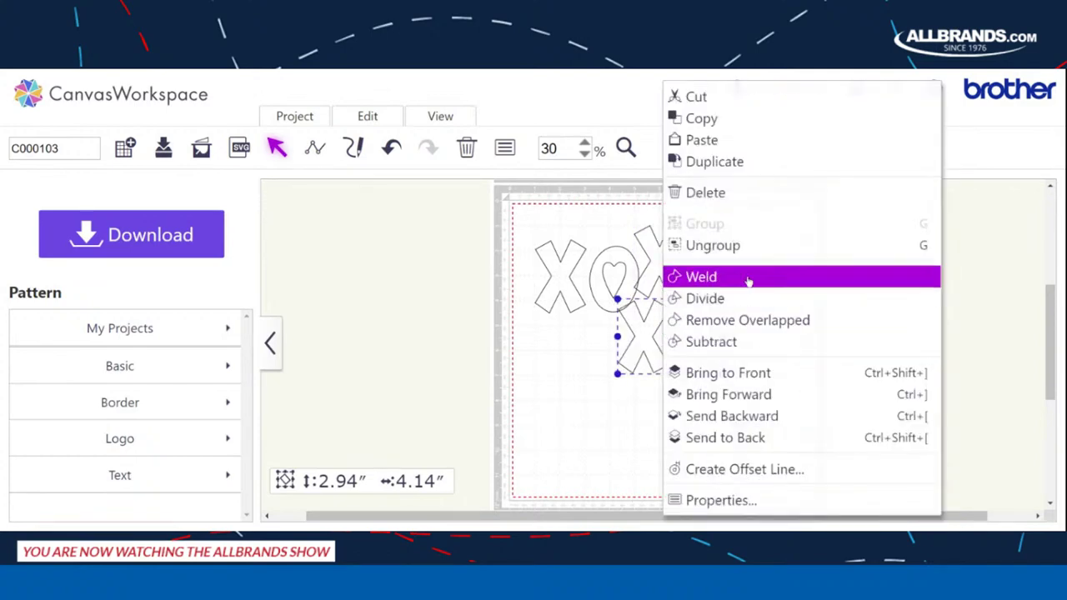
click(742, 140)
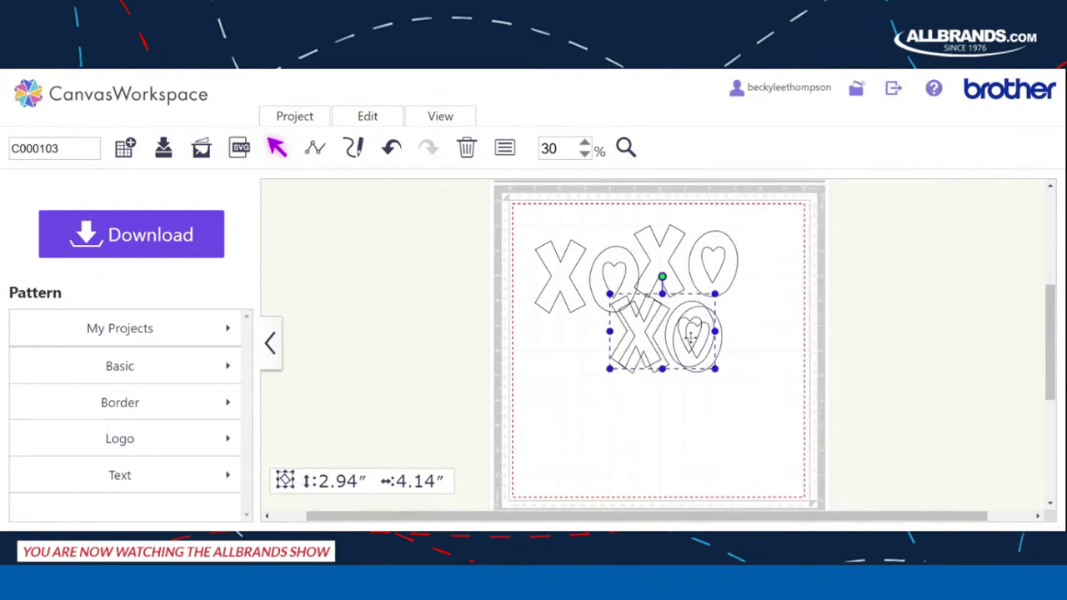
Arrange the four XO groups on the mat in two rows of two without overlaps.
drag(690, 338, 752, 427)
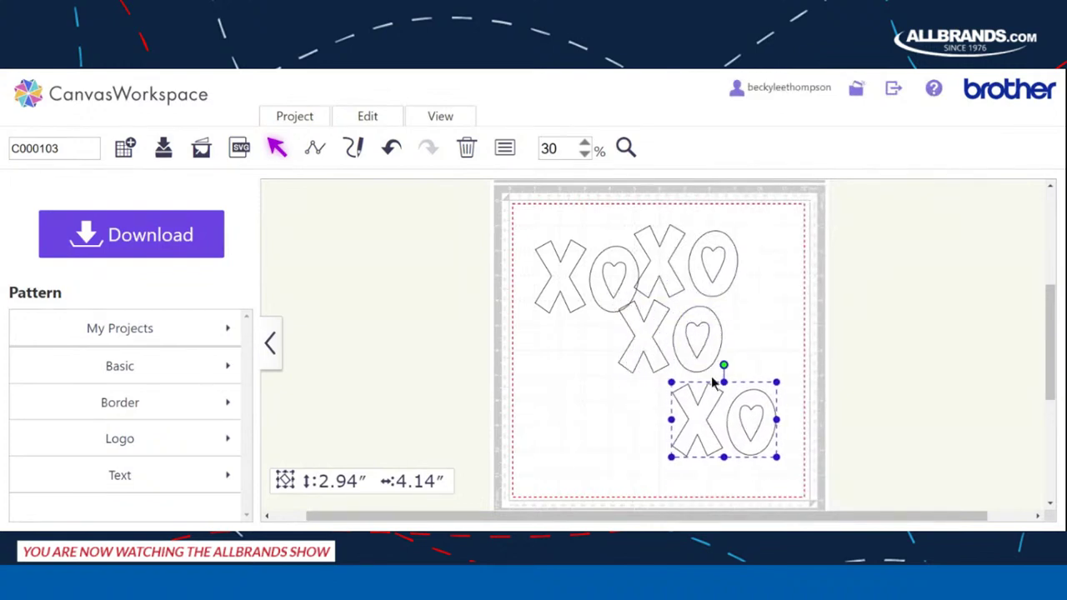
drag(676, 340, 595, 428)
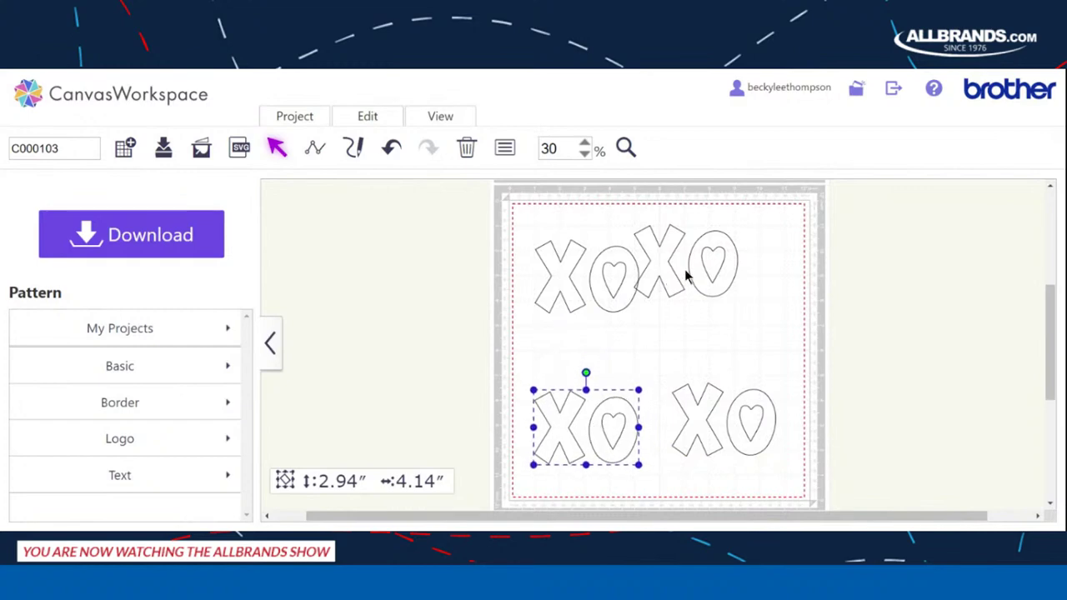
drag(664, 260, 711, 265)
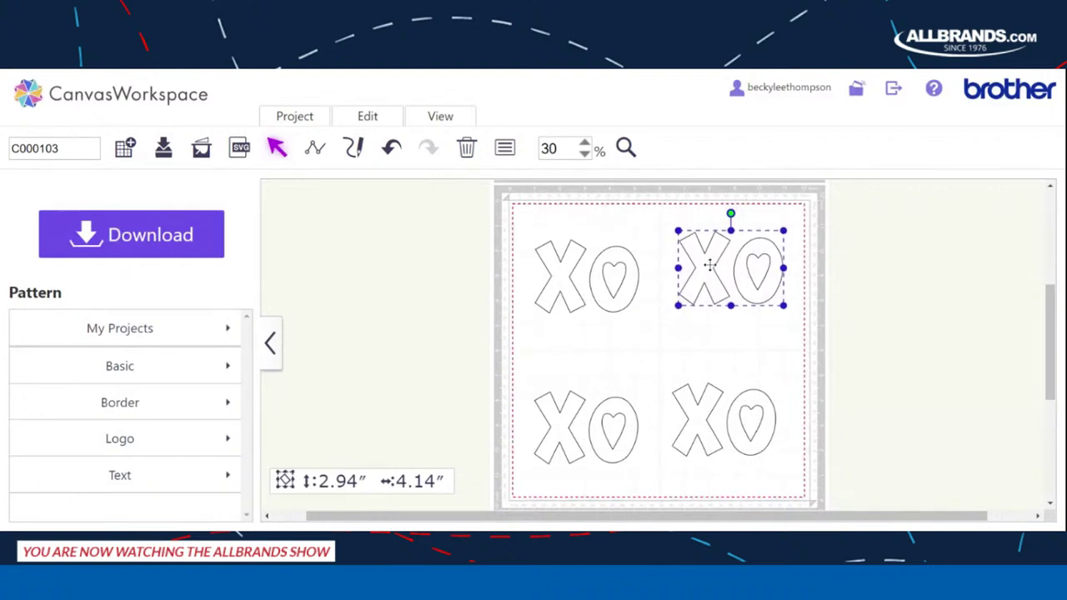
click(604, 282)
click(904, 347)
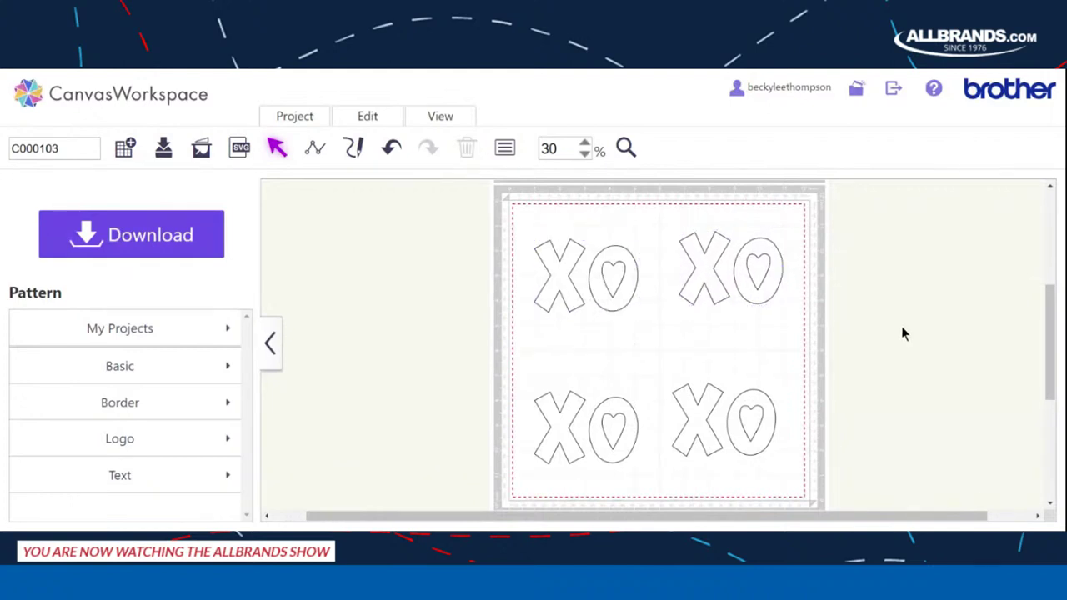
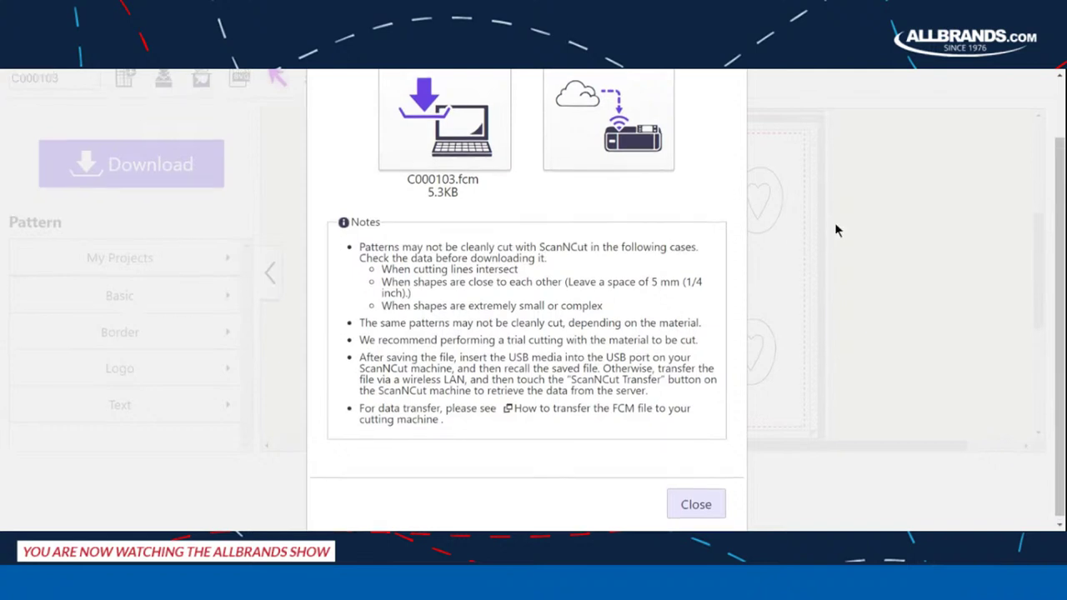
Send the C000103 cutting file to the machine with the ScanNCut Transfer method.
scroll(836, 225, up, 1)
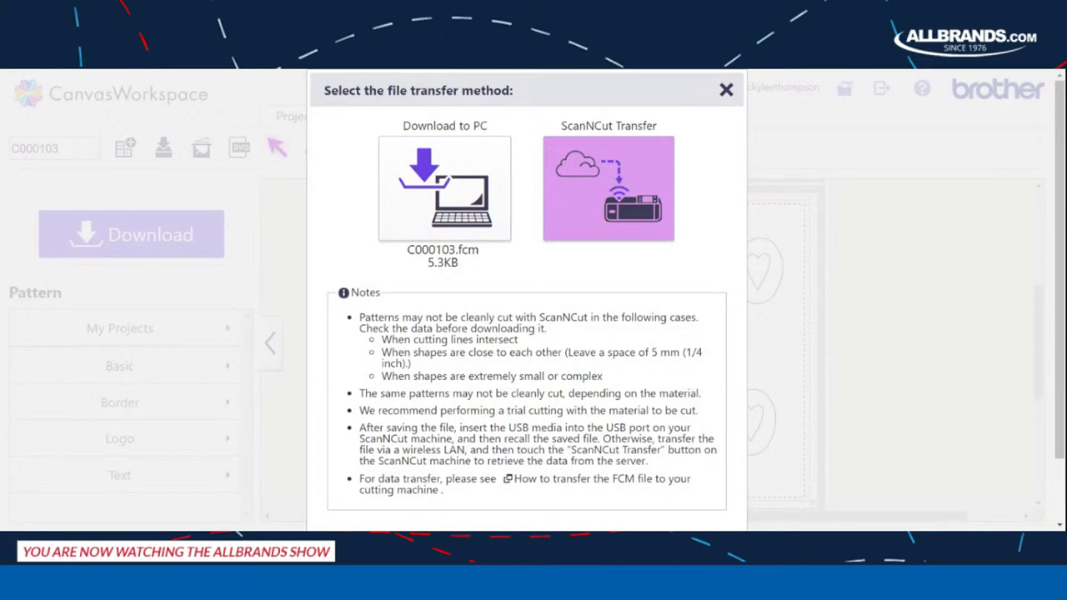
click(608, 184)
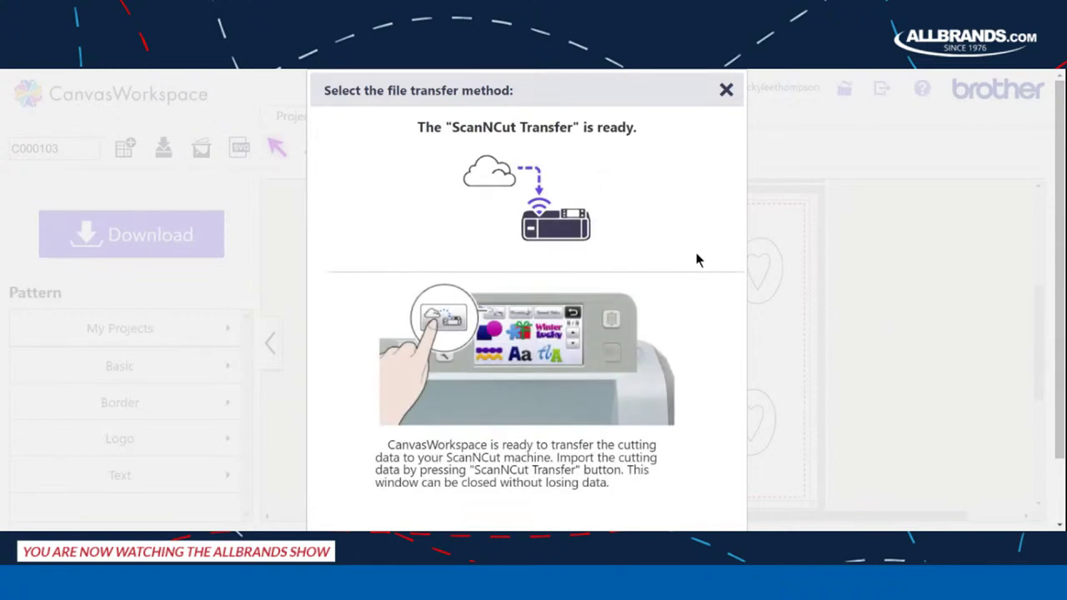
Review the ScanNCut Transfer instructions for importing the cutting data on the machine, and close the transfer window.
scroll(813, 223, down, 1)
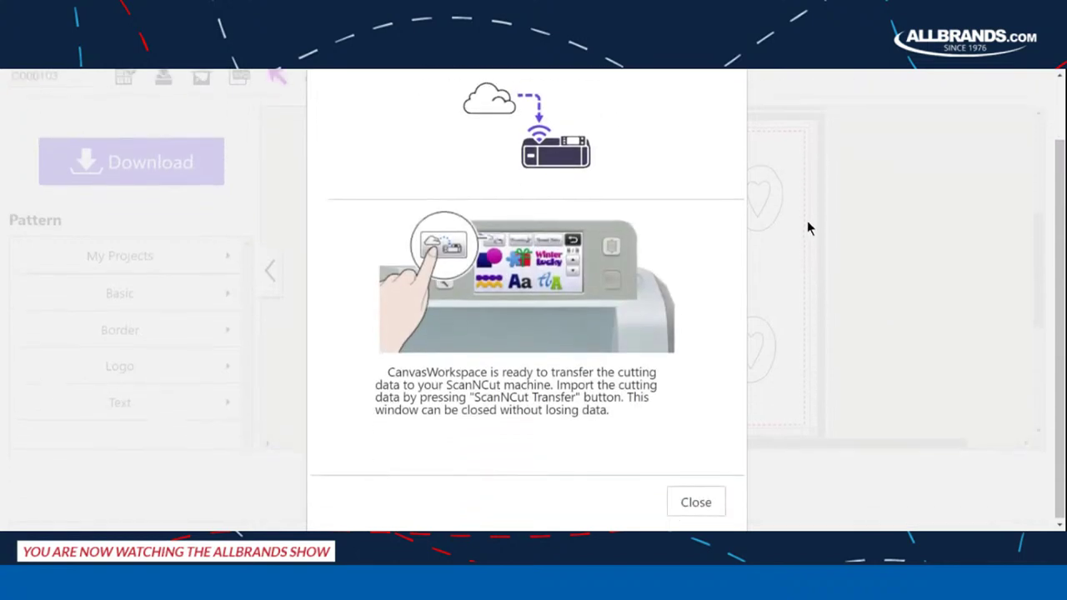
scroll(725, 342, up, 1)
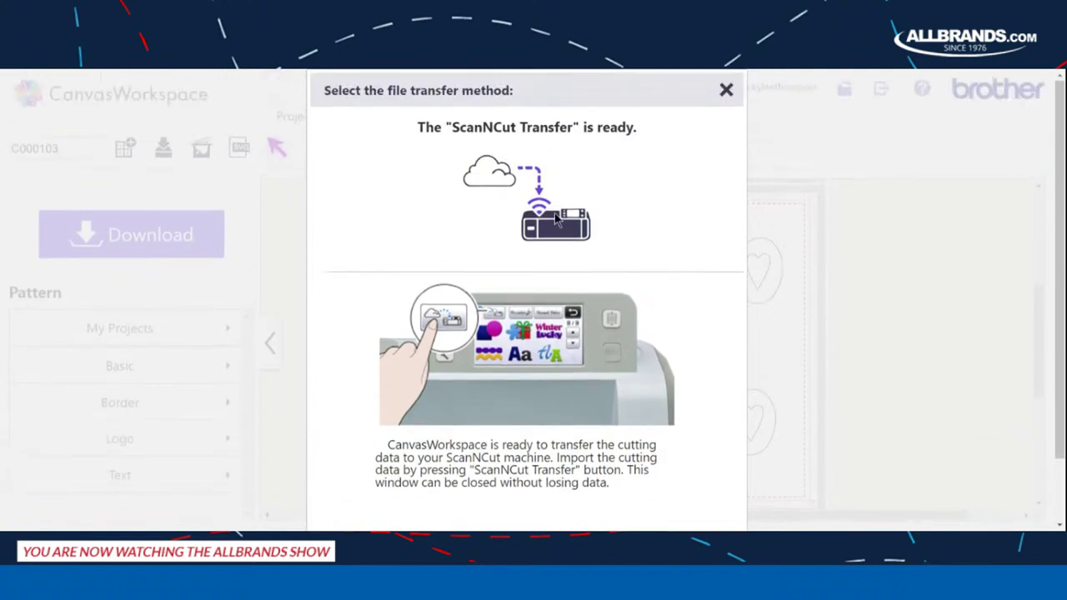
scroll(750, 203, down, 1)
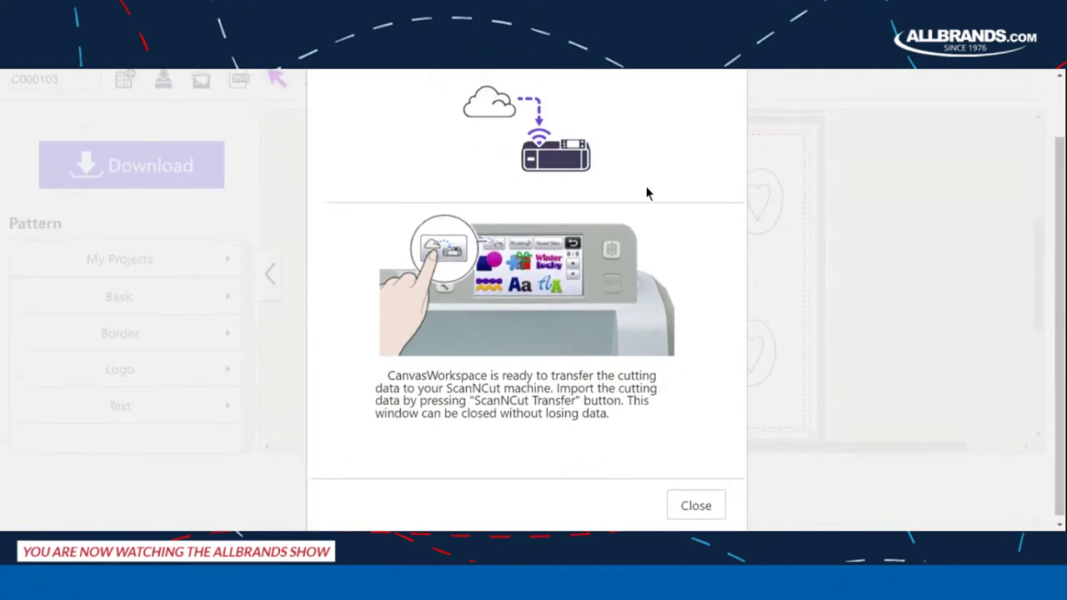
click(696, 506)
scroll(693, 503, up, 1)
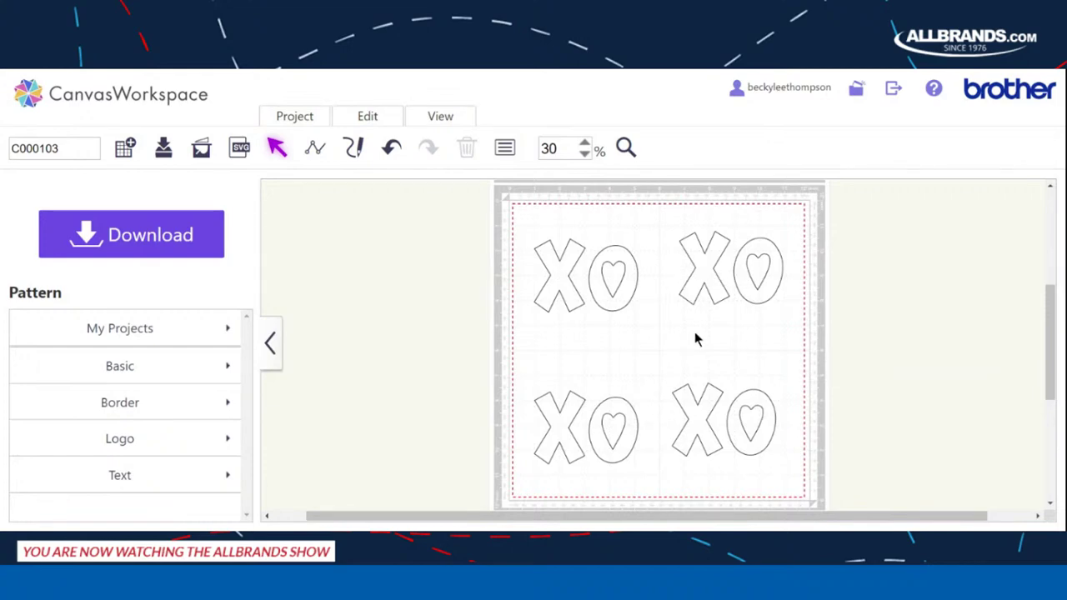
Delete the three extra XO groups from the mat, keeping only the upper-left one.
click(740, 269)
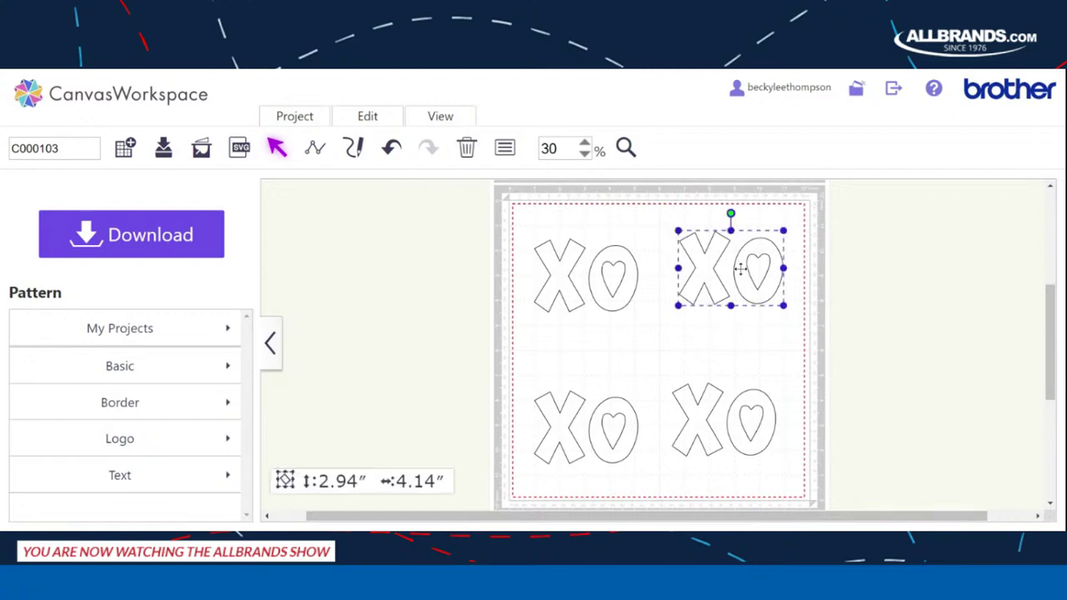
drag(740, 268, 736, 417)
key(Delete)
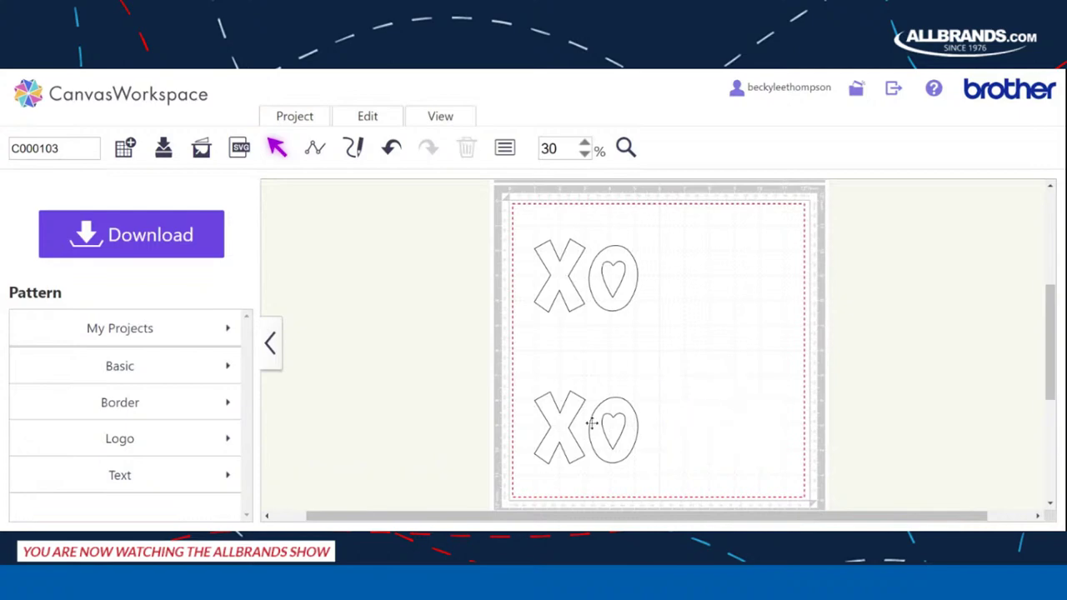
click(595, 423)
key(Delete)
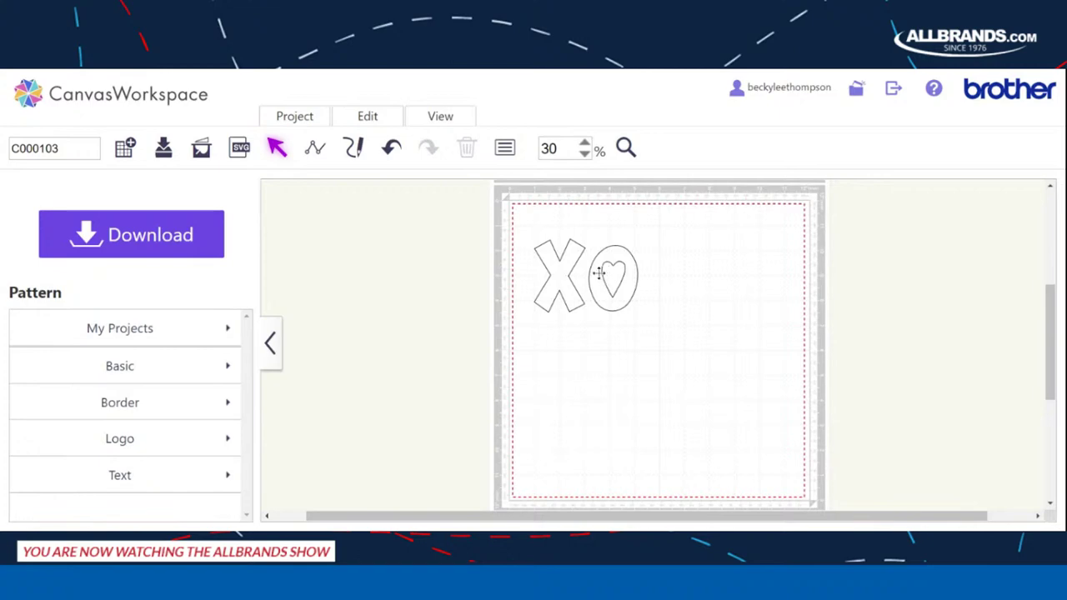
Download the single XO design to the PC as C000103.fcm.
click(153, 236)
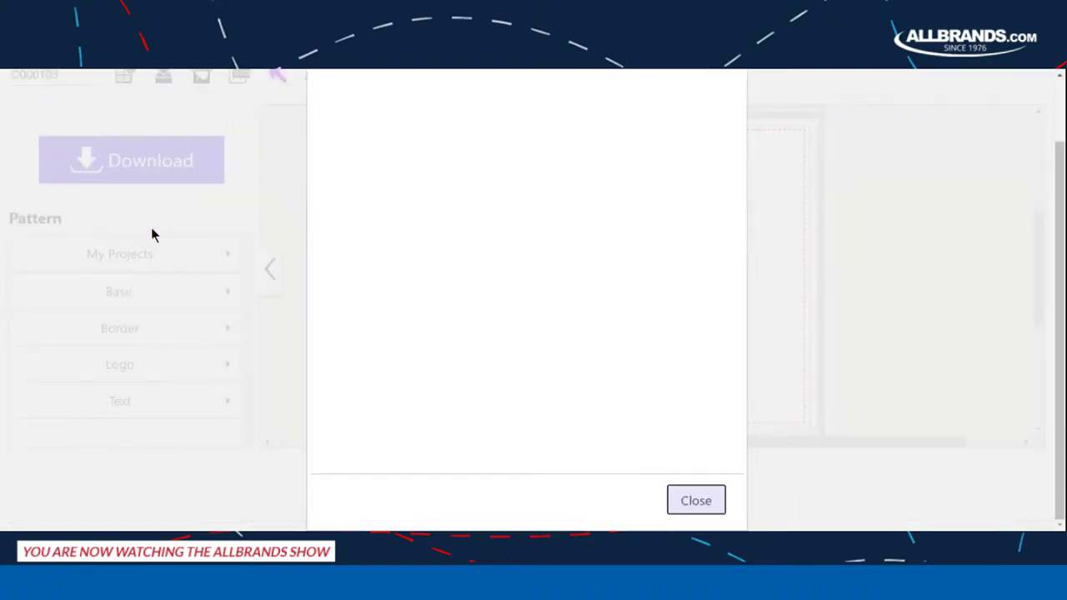
scroll(320, 236, up, 1)
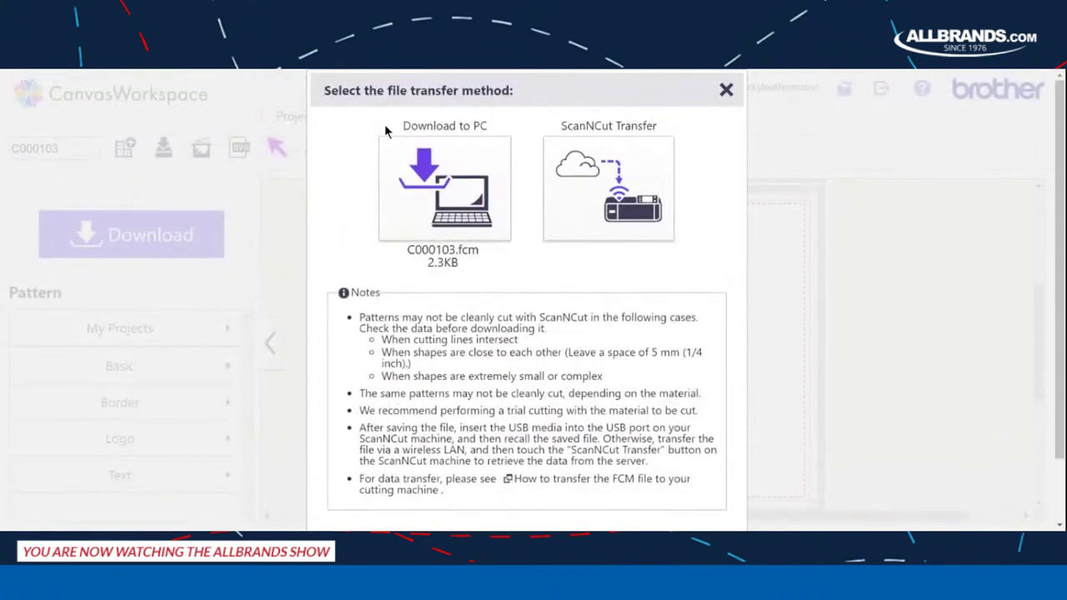
click(449, 140)
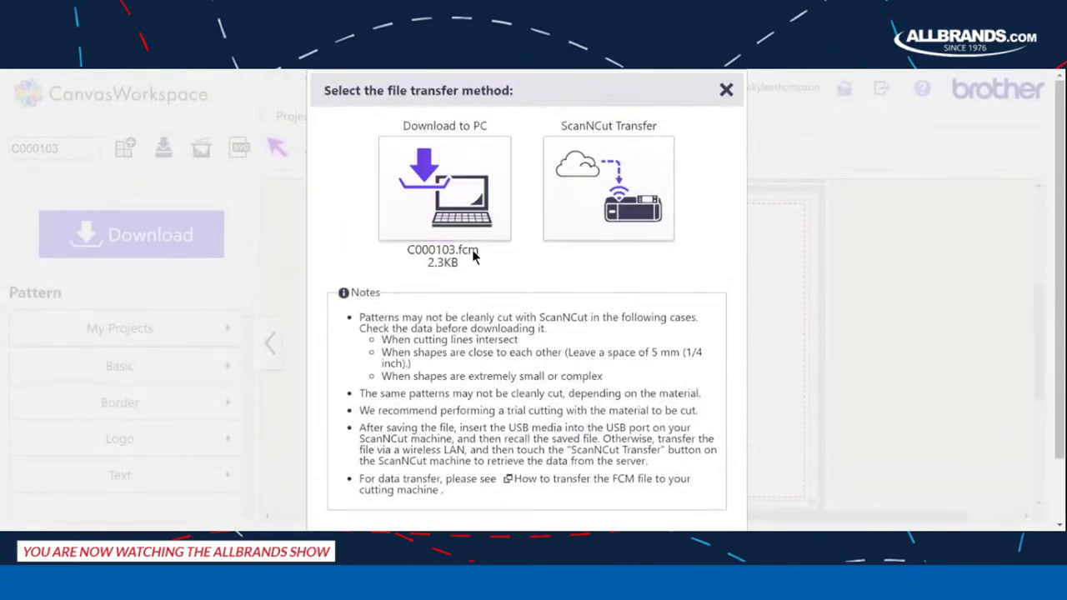
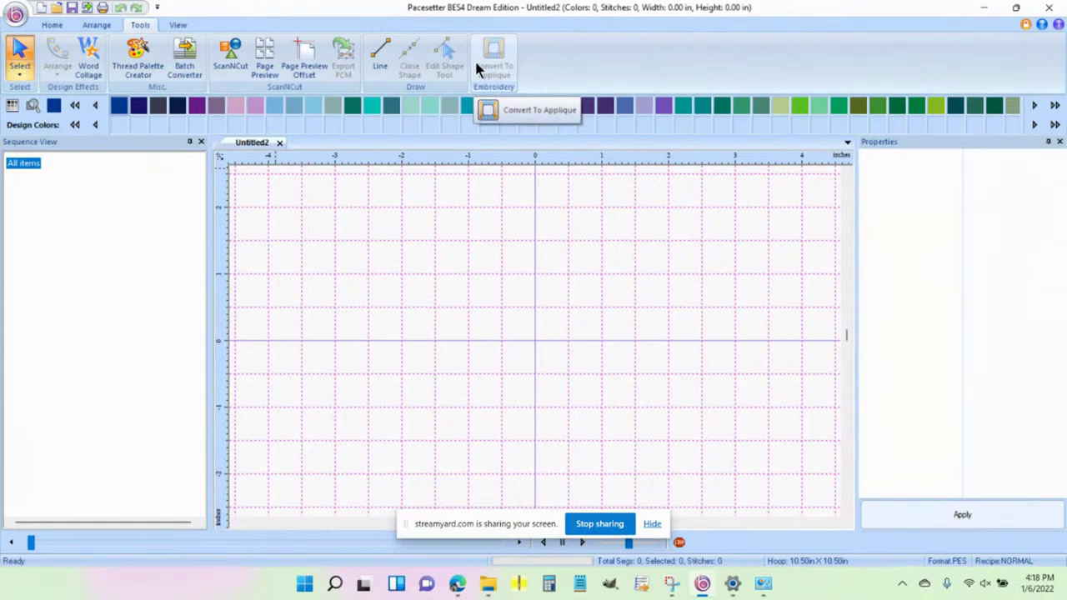
Switch to Pacesetter BES4 Dream Edition and review the grid spacing and style settings in the program preferences.
click(180, 27)
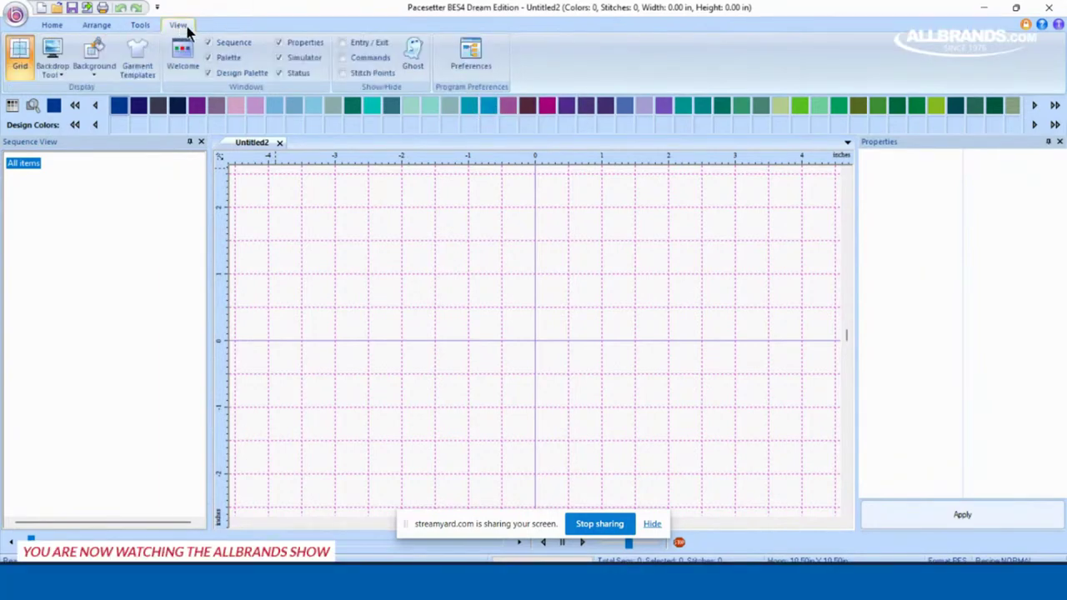
click(471, 65)
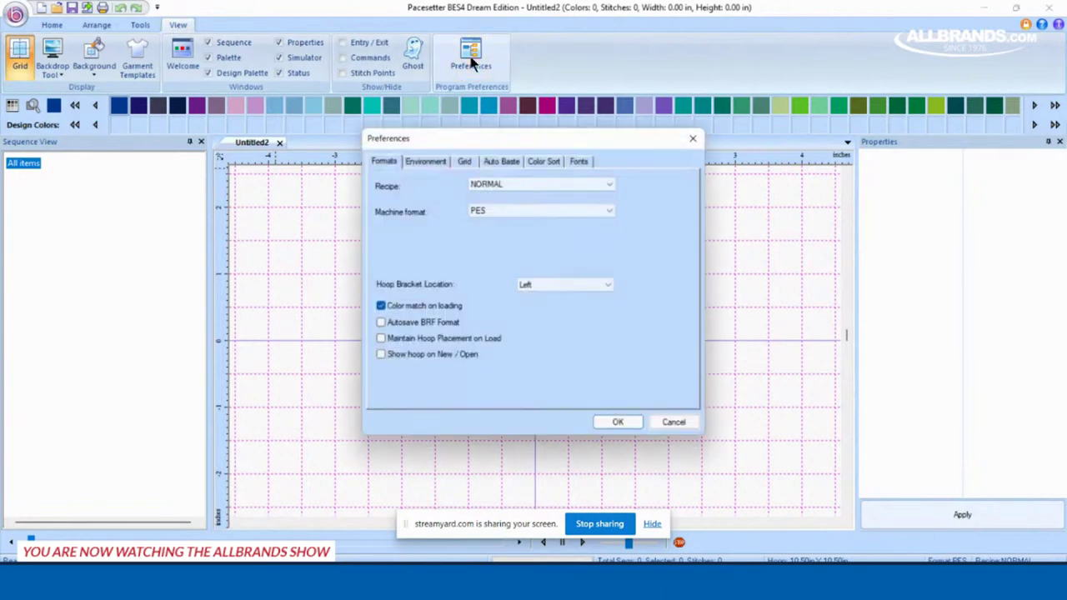
click(465, 163)
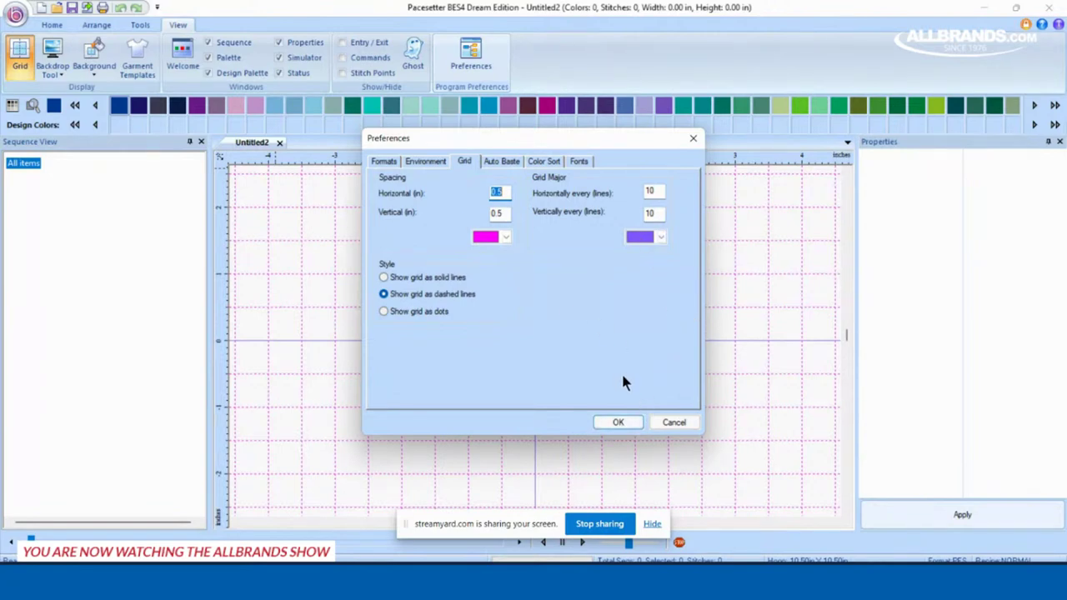
click(627, 424)
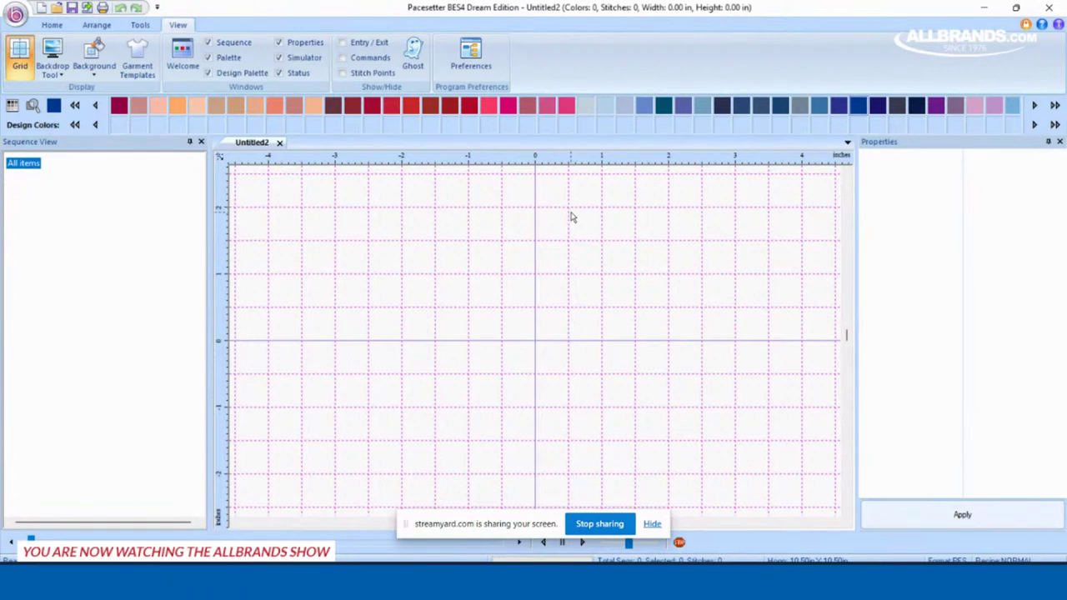
Import the FCM file C000103 from the Downloads folder into the blank design.
click(16, 16)
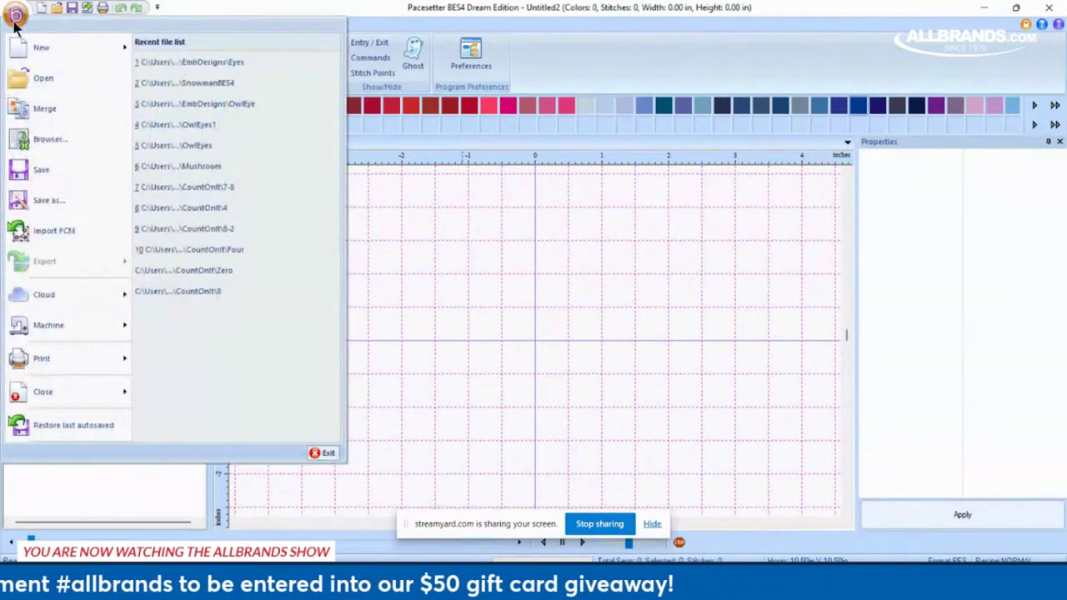
click(52, 231)
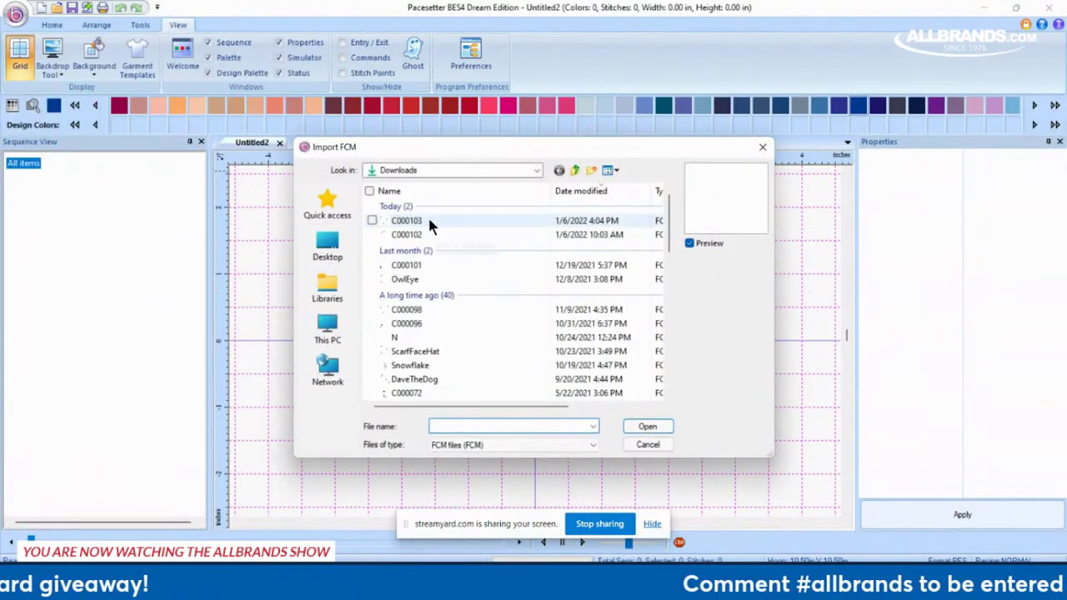
click(535, 167)
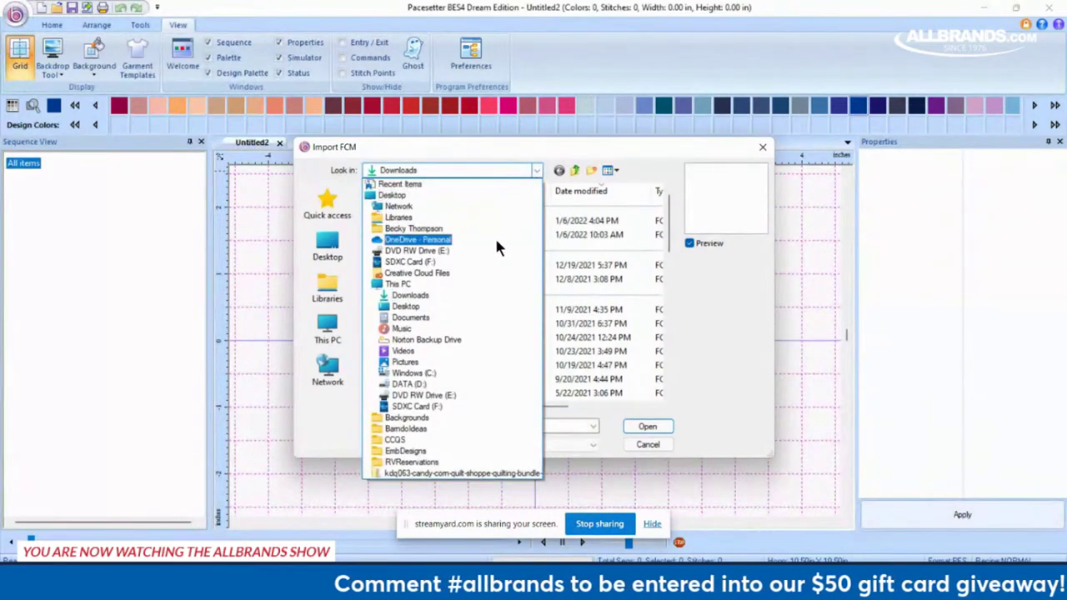
click(486, 294)
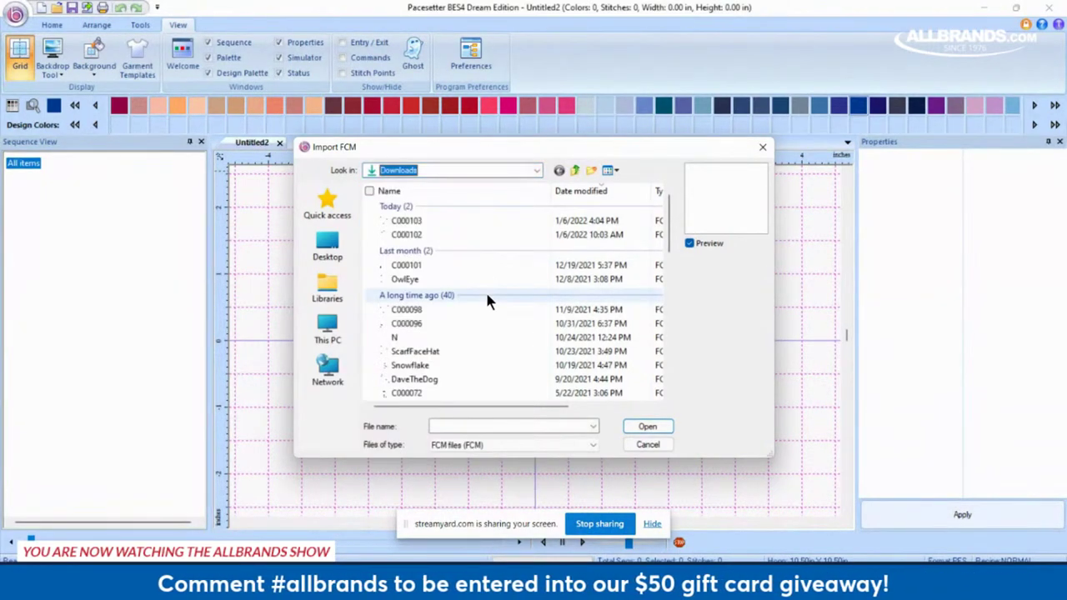
click(473, 224)
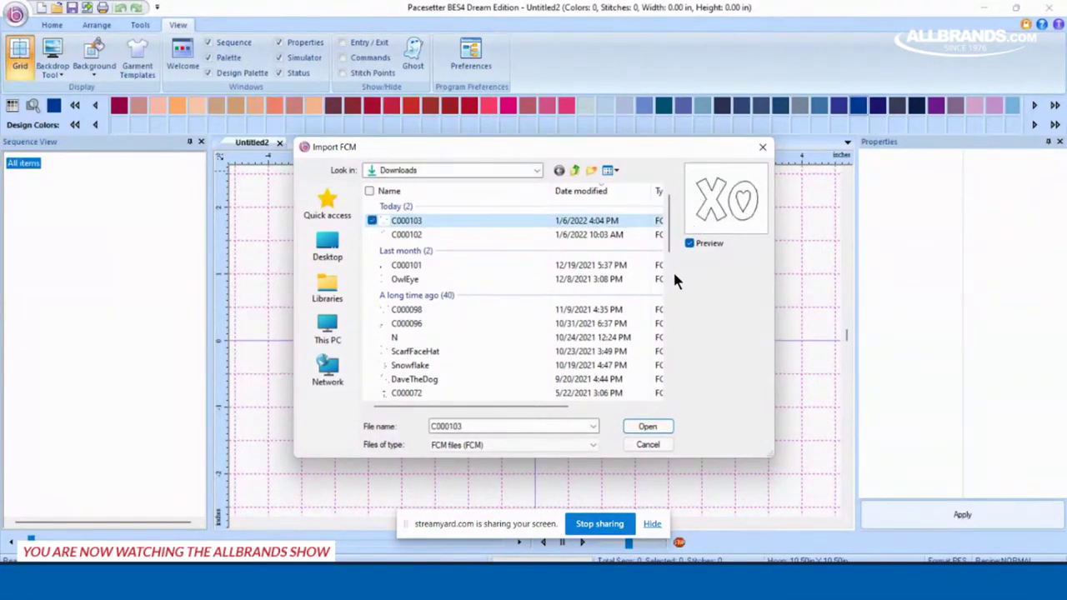
click(646, 427)
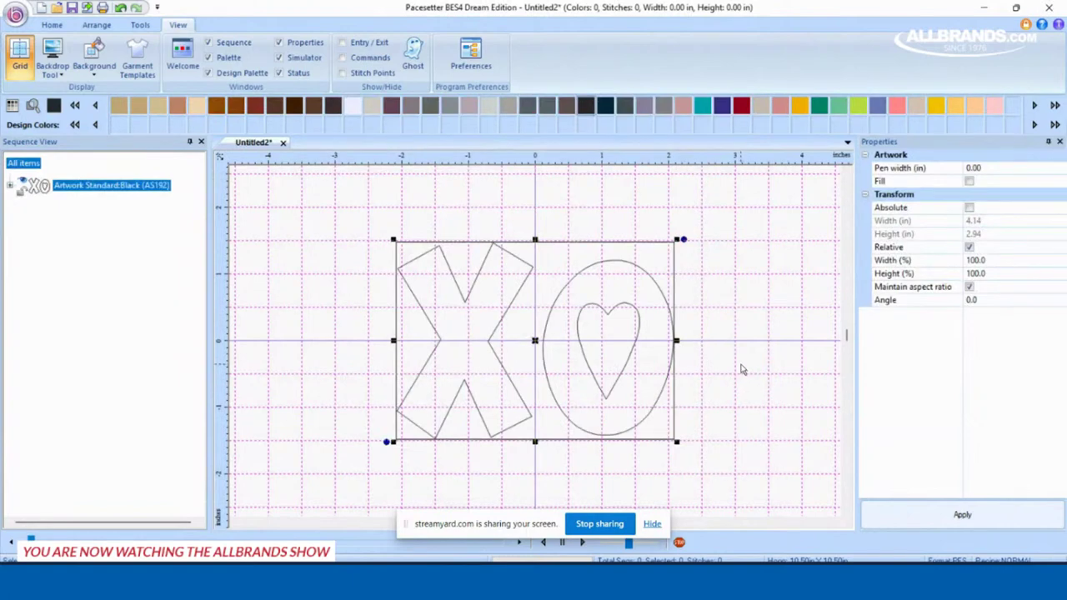
Select the whole imported XO artwork and center it in the design area.
click(743, 367)
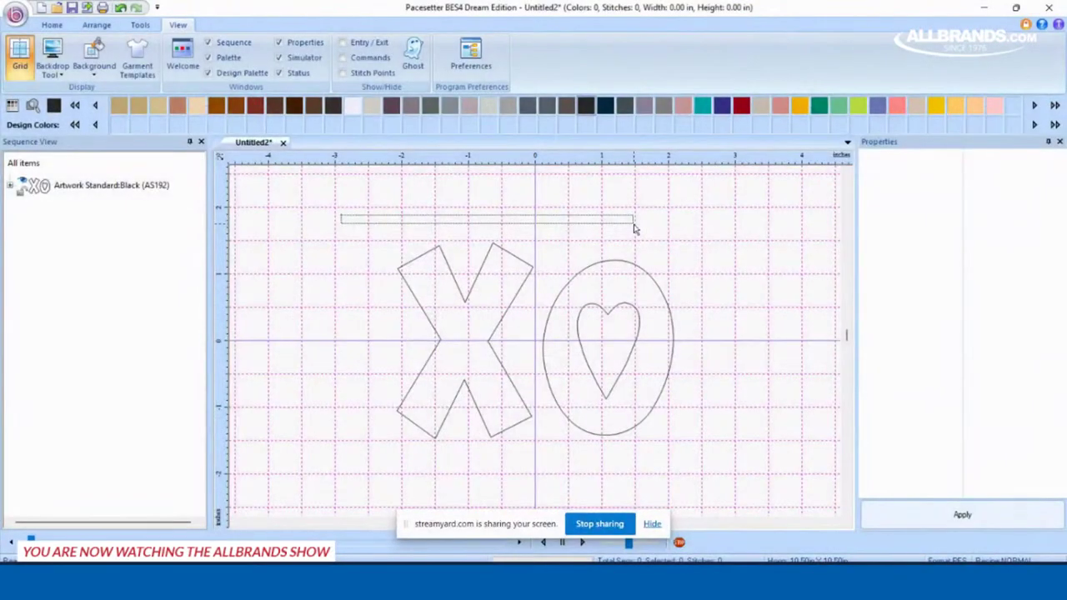
drag(638, 250, 729, 481)
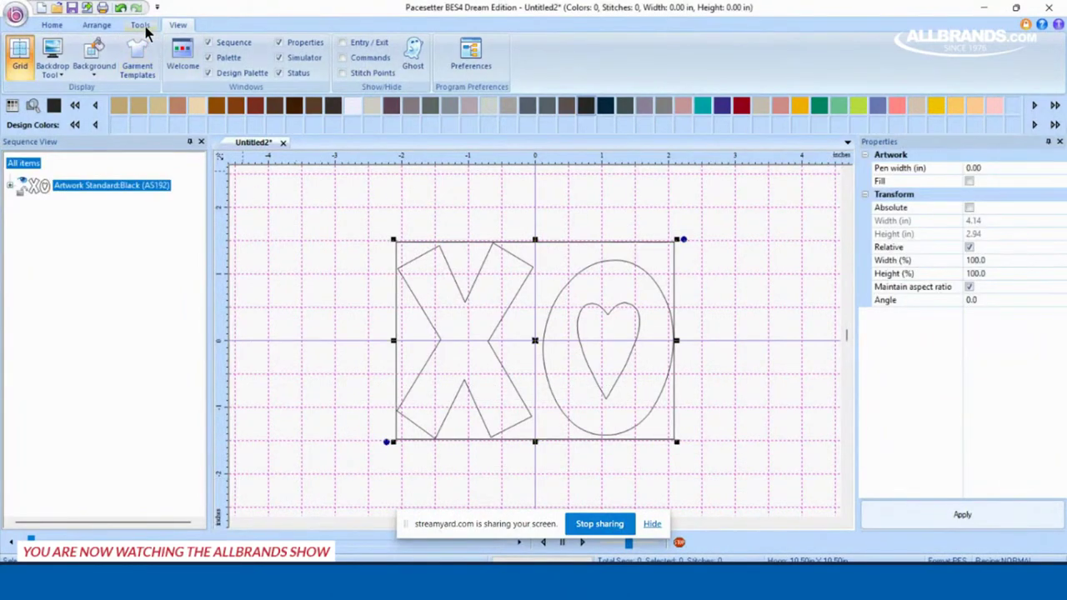
click(97, 27)
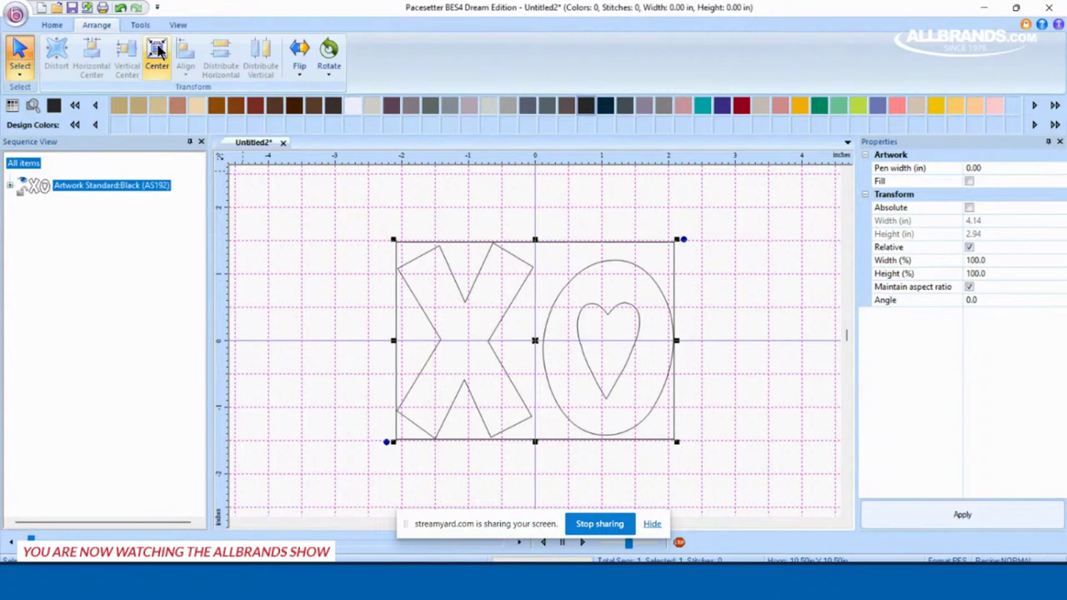
click(159, 52)
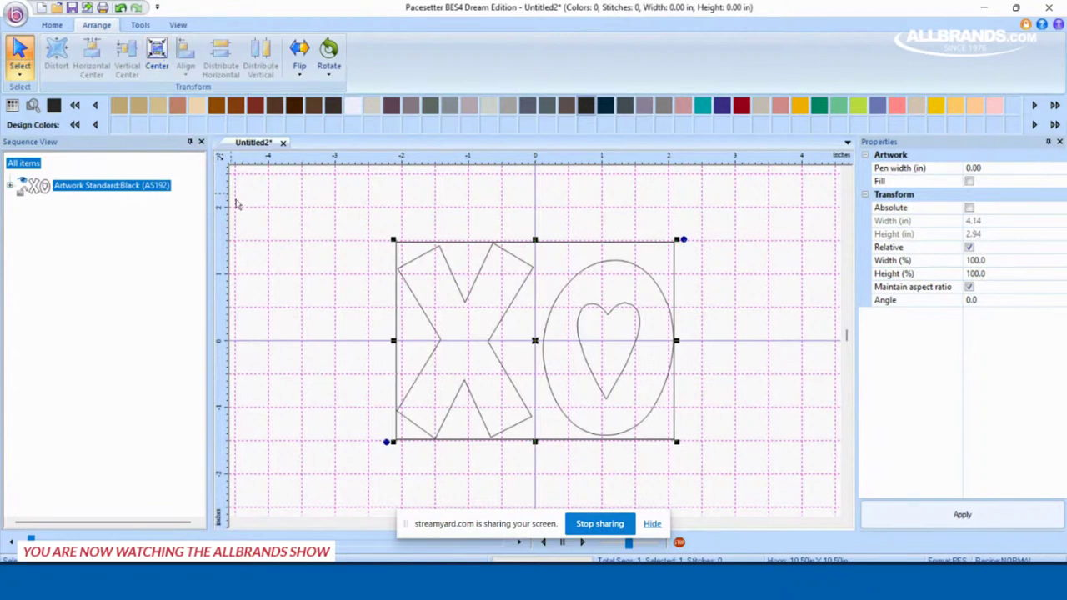
Check the grouping of the XO artwork in the sequence, and delete all items from the design.
click(311, 267)
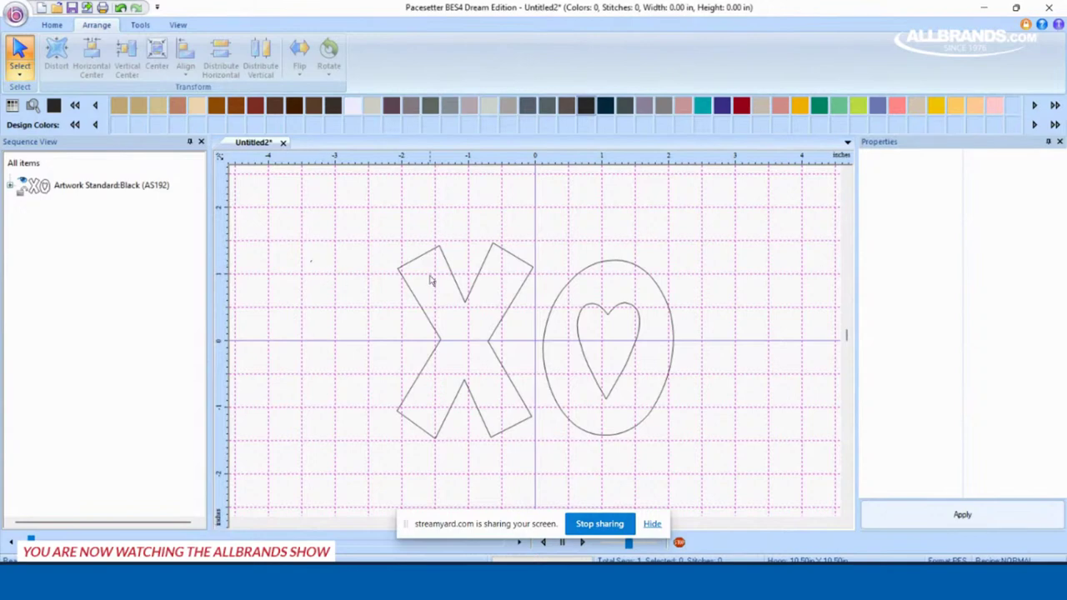
click(640, 336)
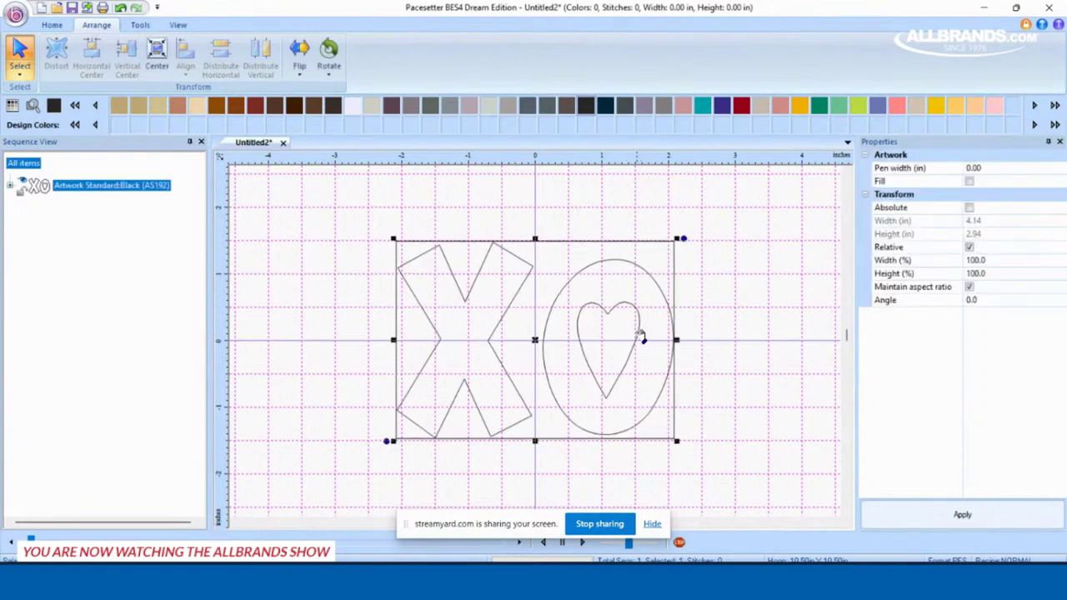
click(747, 302)
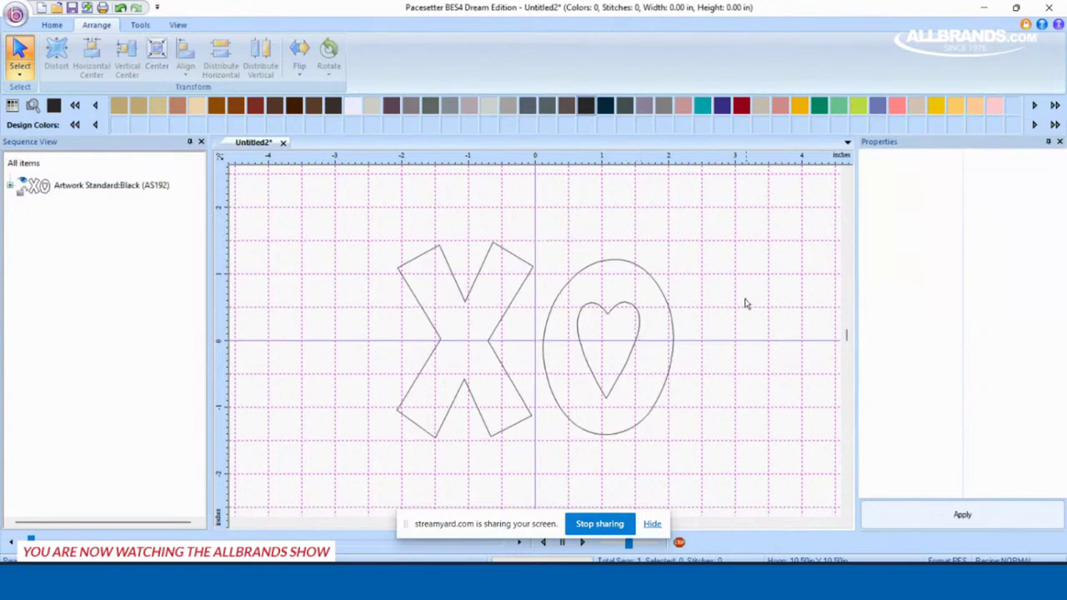
click(10, 185)
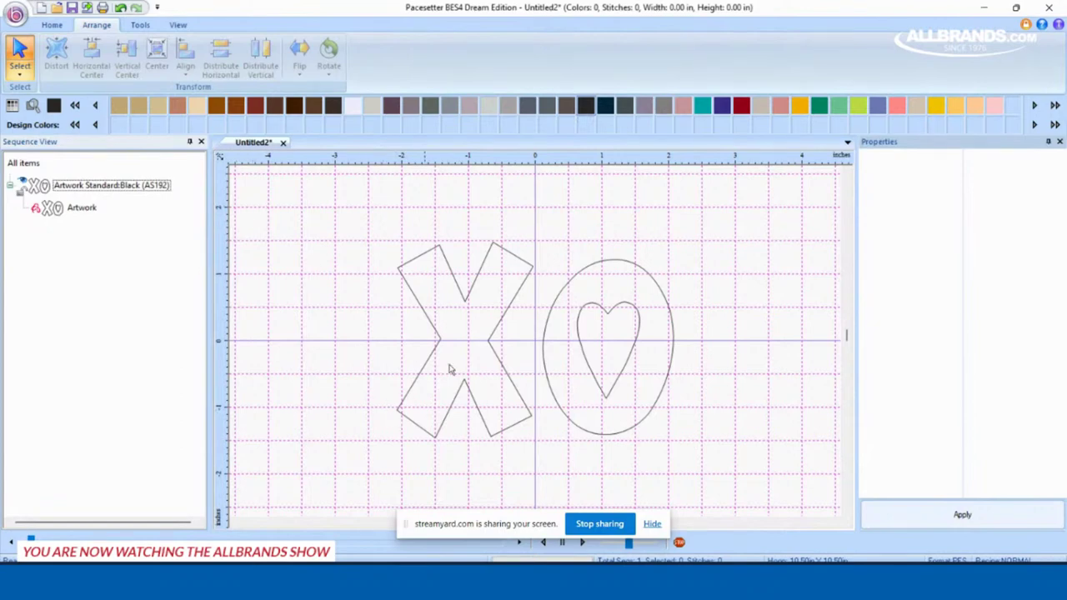
click(41, 164)
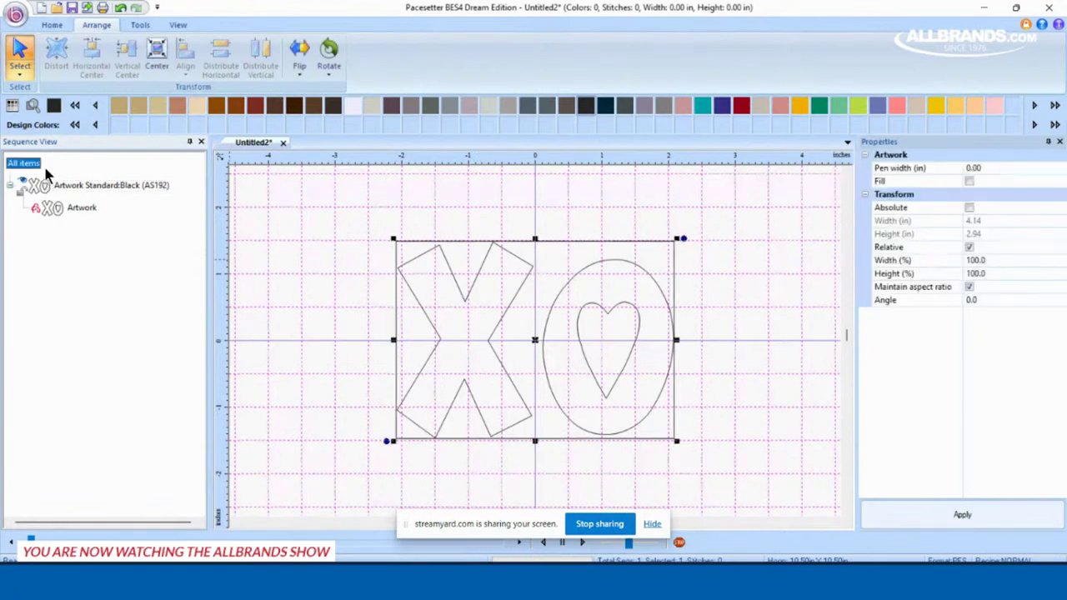
key(Delete)
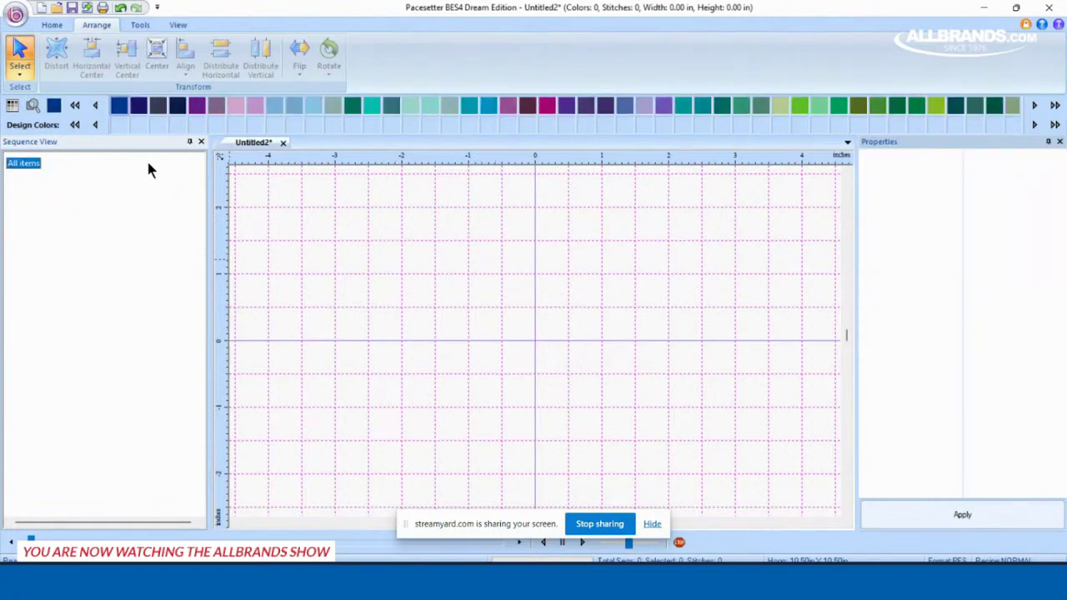
Switch to the CanvasWorkspace project in the browser and close the file transfer window.
mouse_move(457, 583)
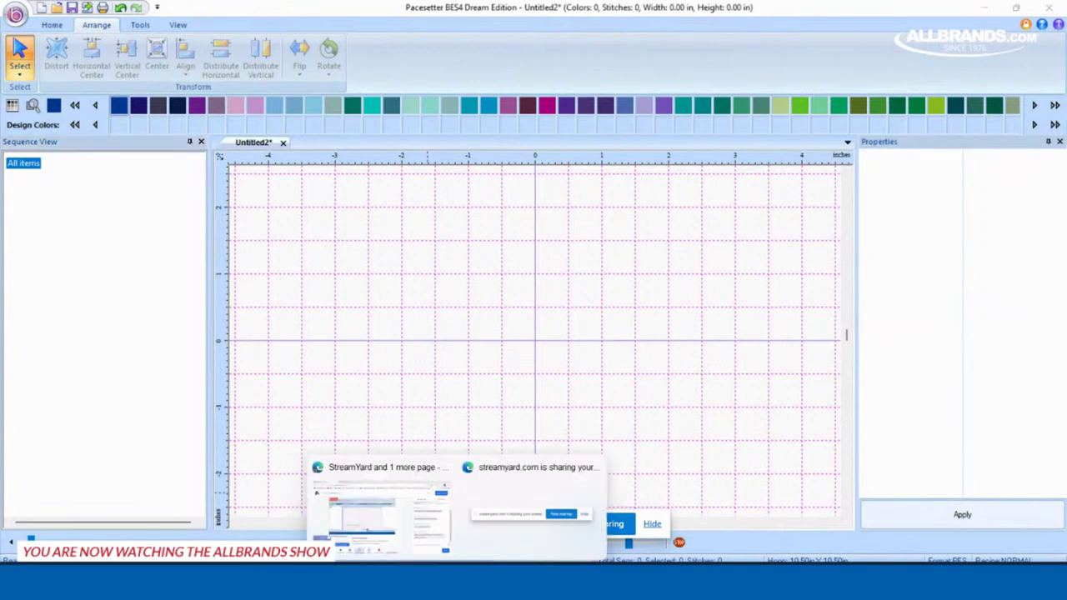
click(392, 497)
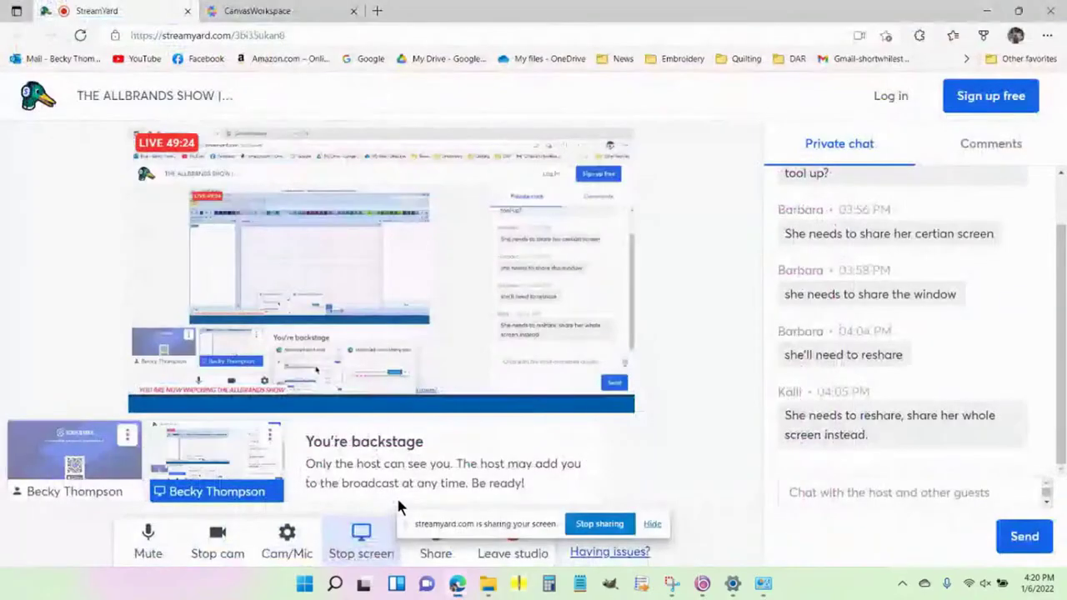
click(324, 13)
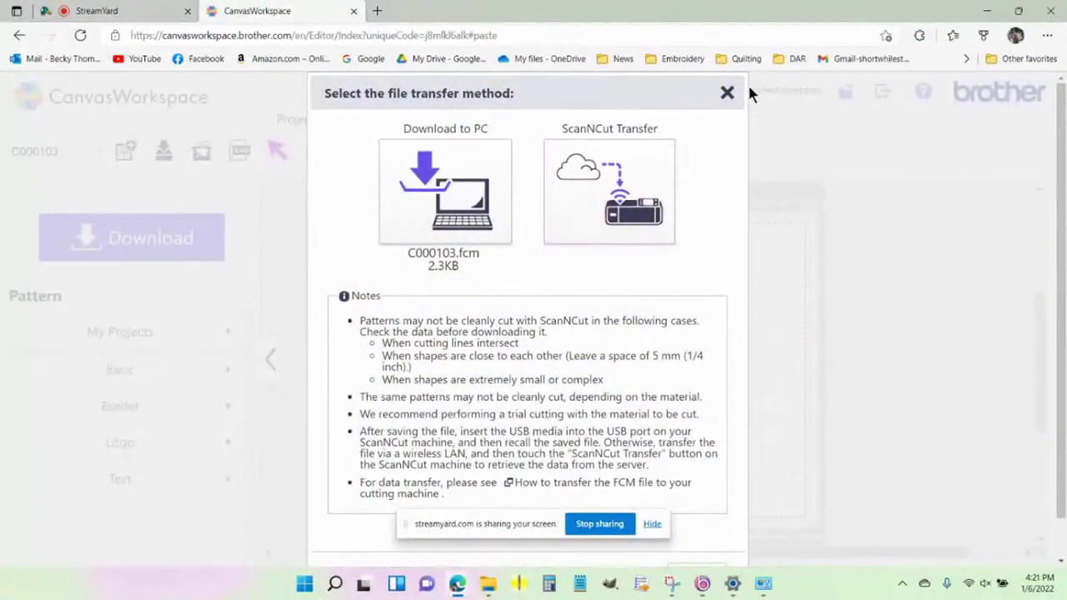
click(727, 93)
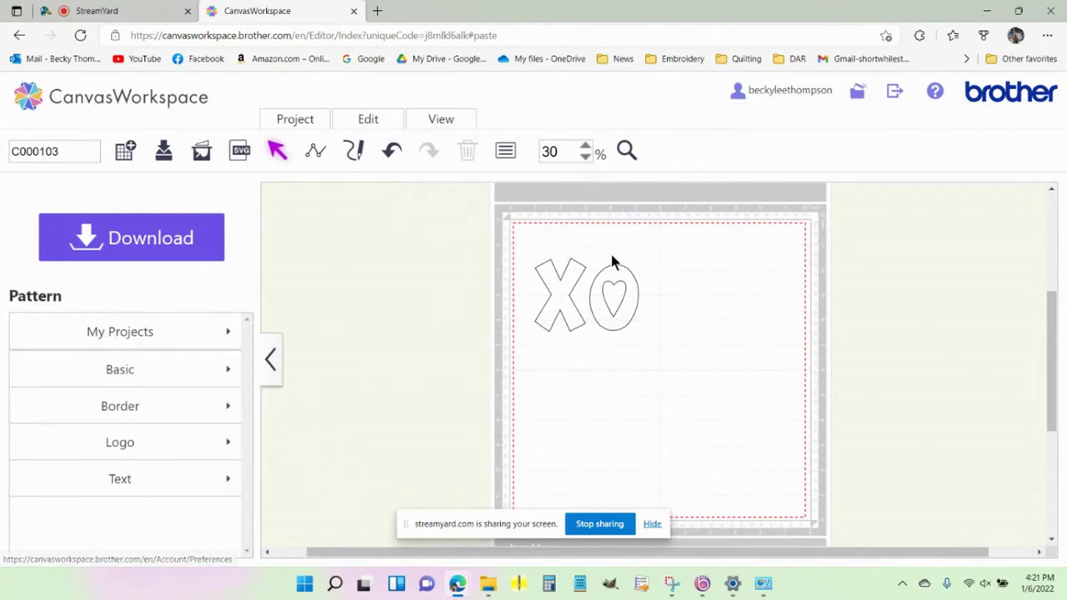
Ungroup the XO pattern in project C000103 and move the heart O slightly right, away from the X.
click(570, 290)
right_click(570, 290)
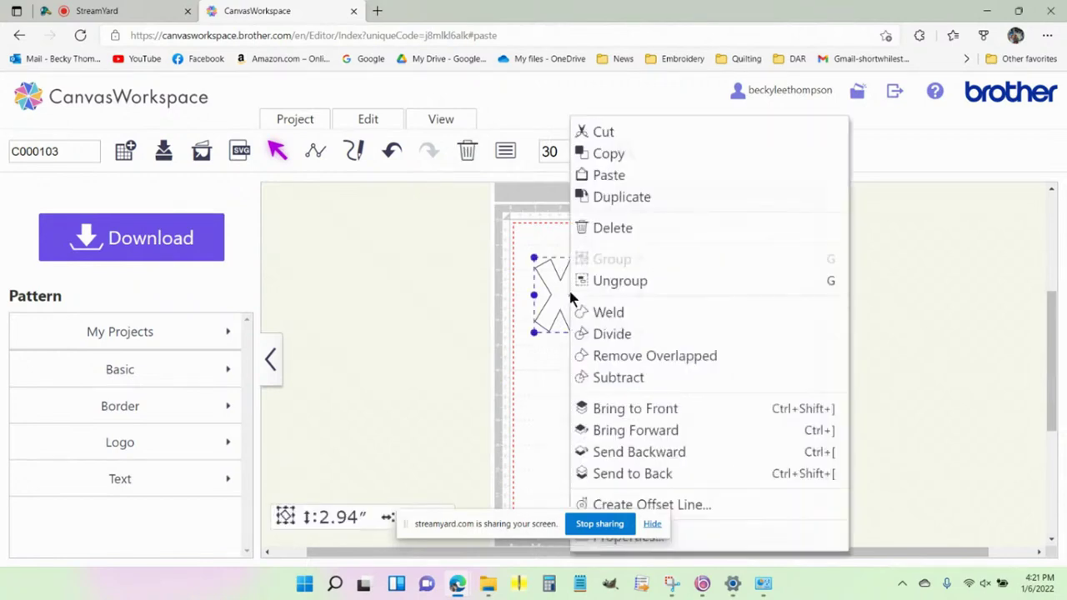
click(575, 283)
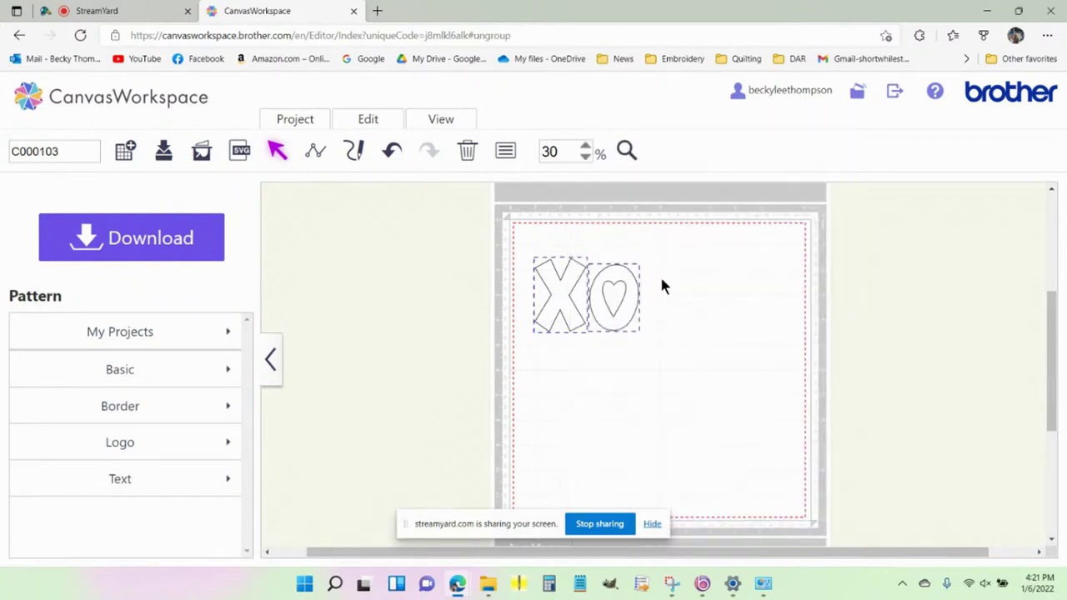
drag(621, 292, 647, 290)
click(714, 293)
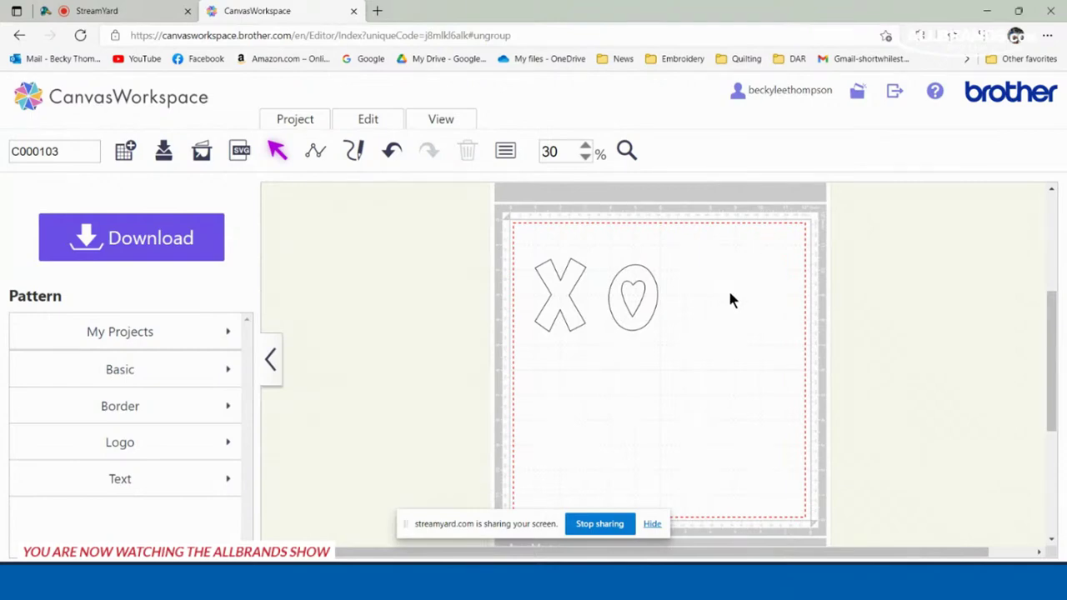
Download the C000103 project to the PC as an FCM file and switch to Pacesetter BES4.
click(154, 234)
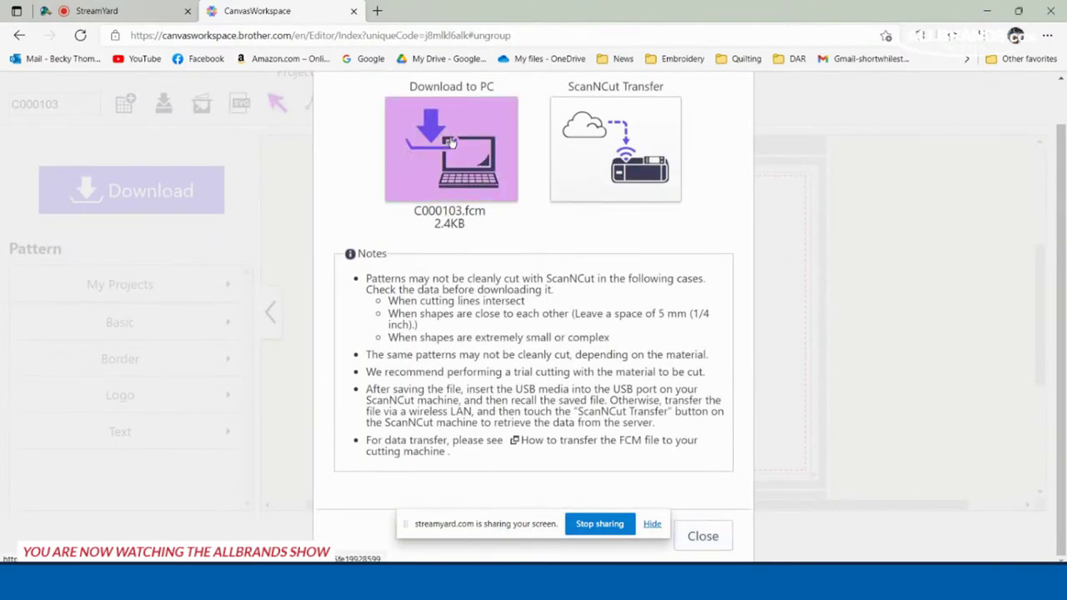
click(450, 142)
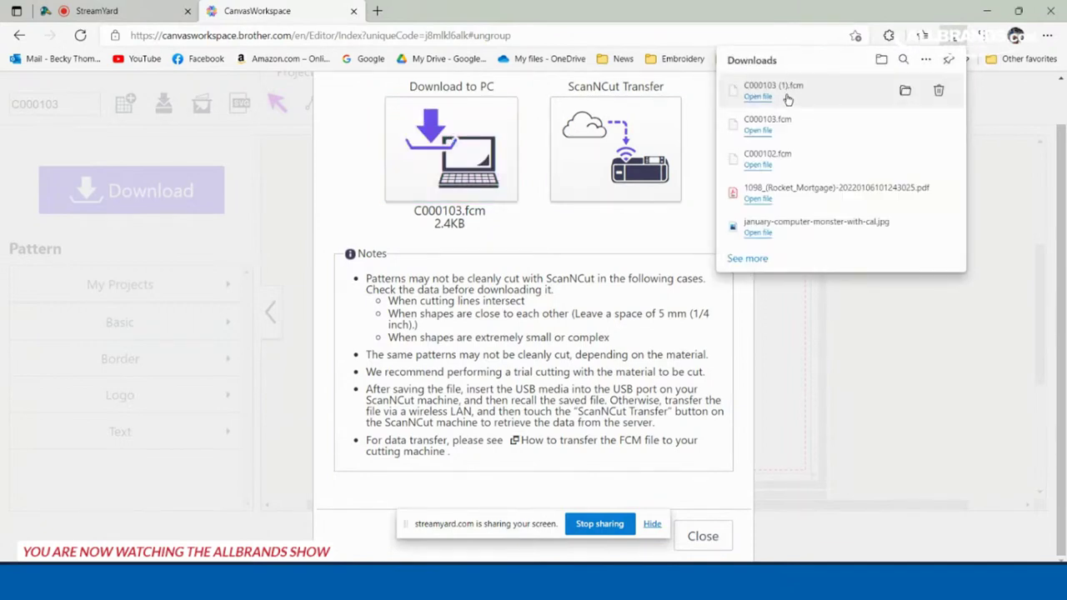
mouse_move(703, 584)
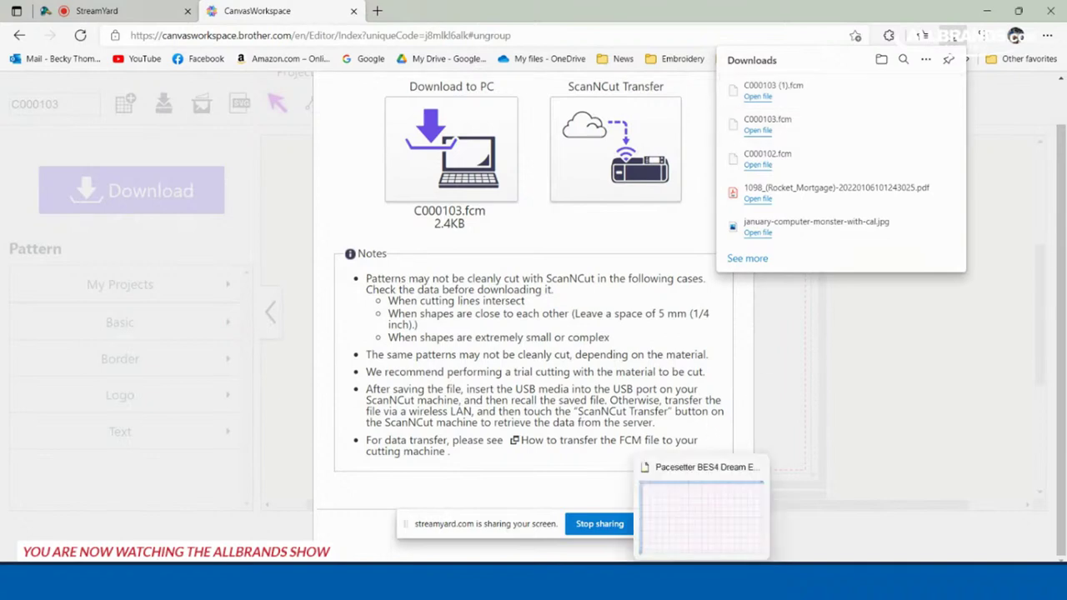
click(703, 512)
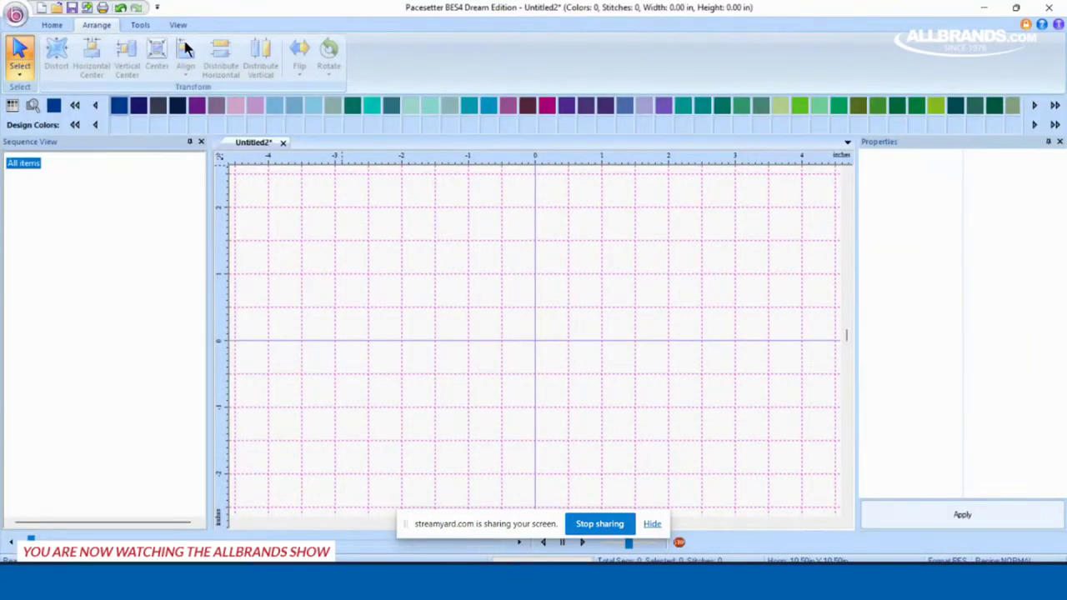
Import the FCM file C000103 (1) from the Downloads folder into the empty design and deselect the artwork.
click(16, 16)
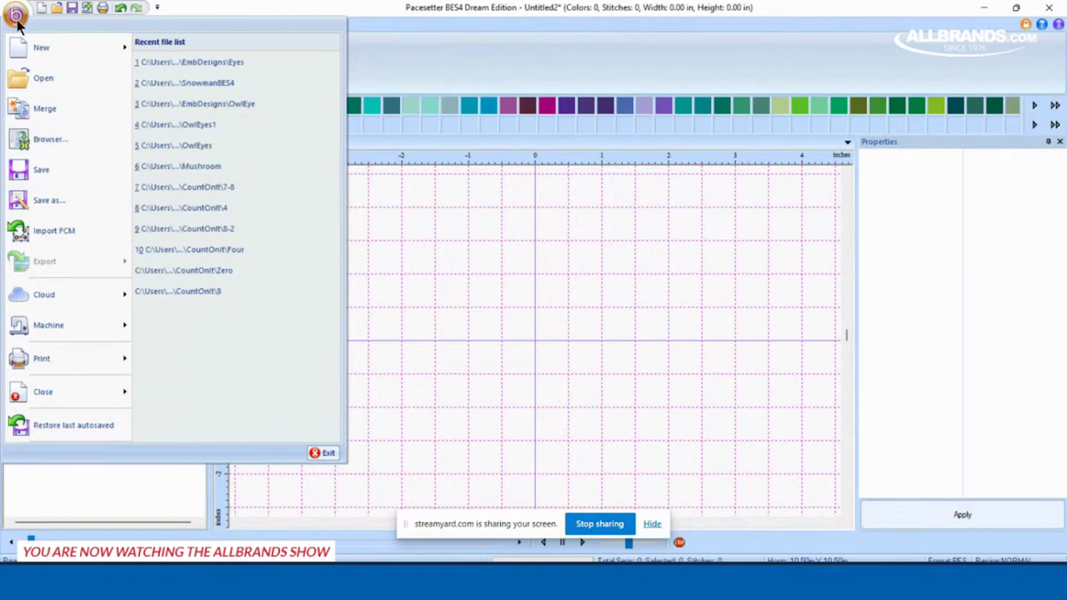
click(44, 230)
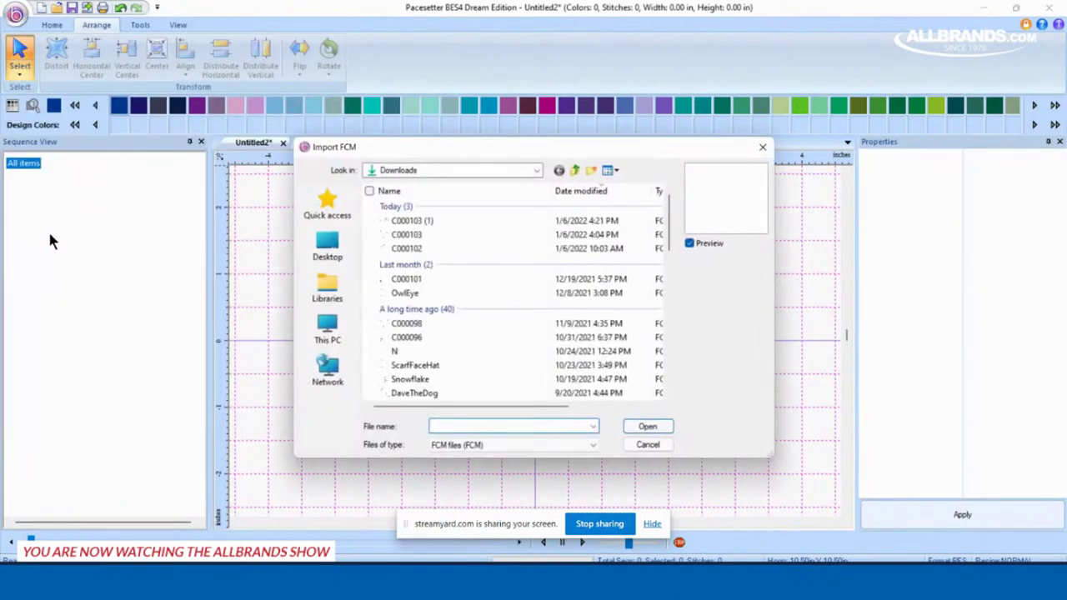
click(409, 221)
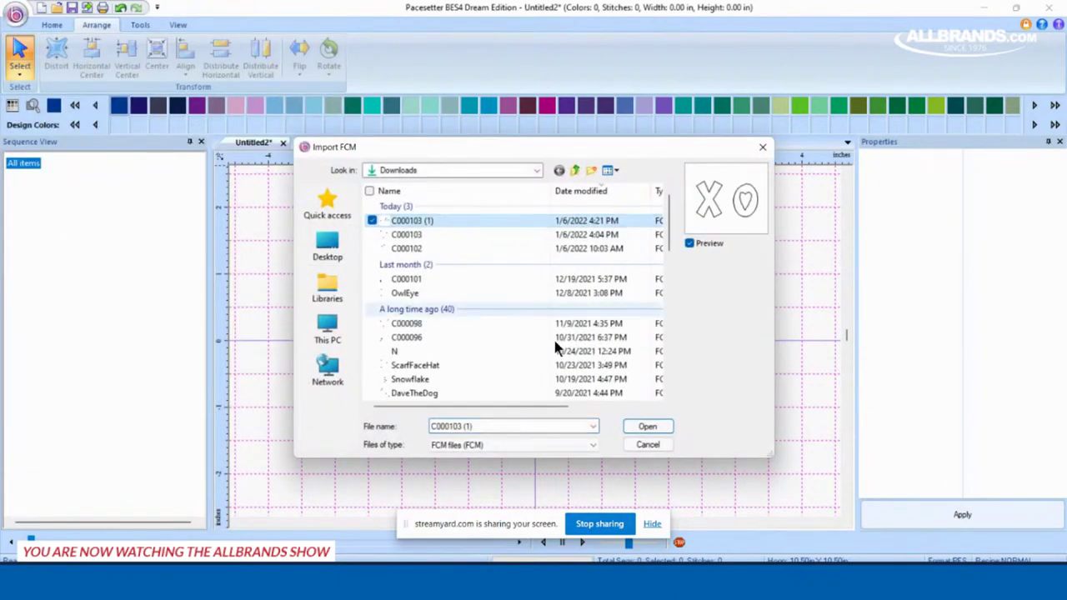
click(648, 430)
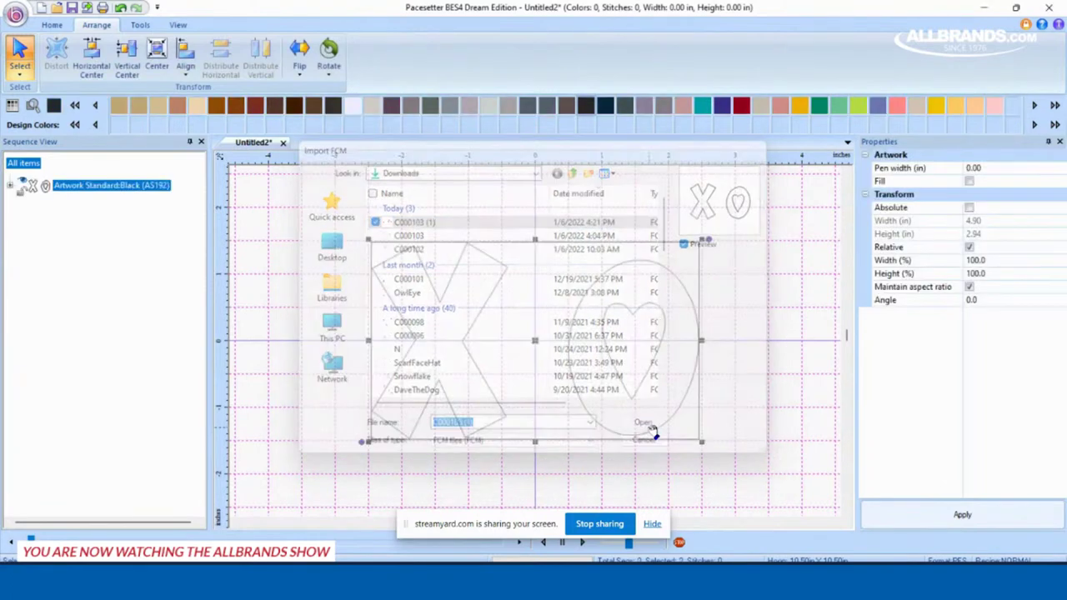
click(765, 332)
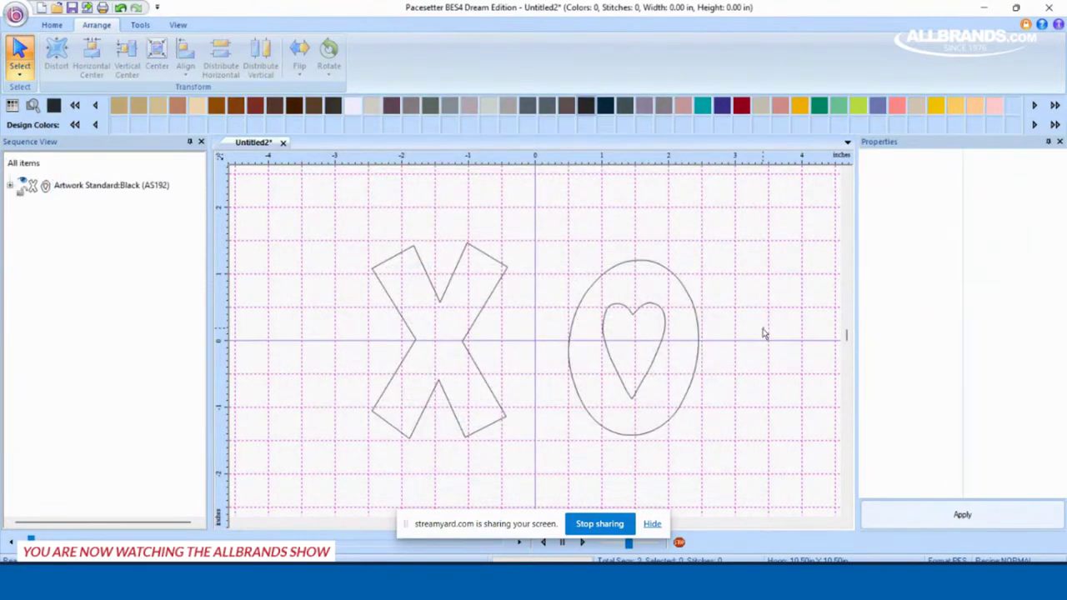
Move the X about 0.2 in right and the heart O about 0.2 in left to bring them closer together.
click(441, 350)
drag(442, 349, 461, 350)
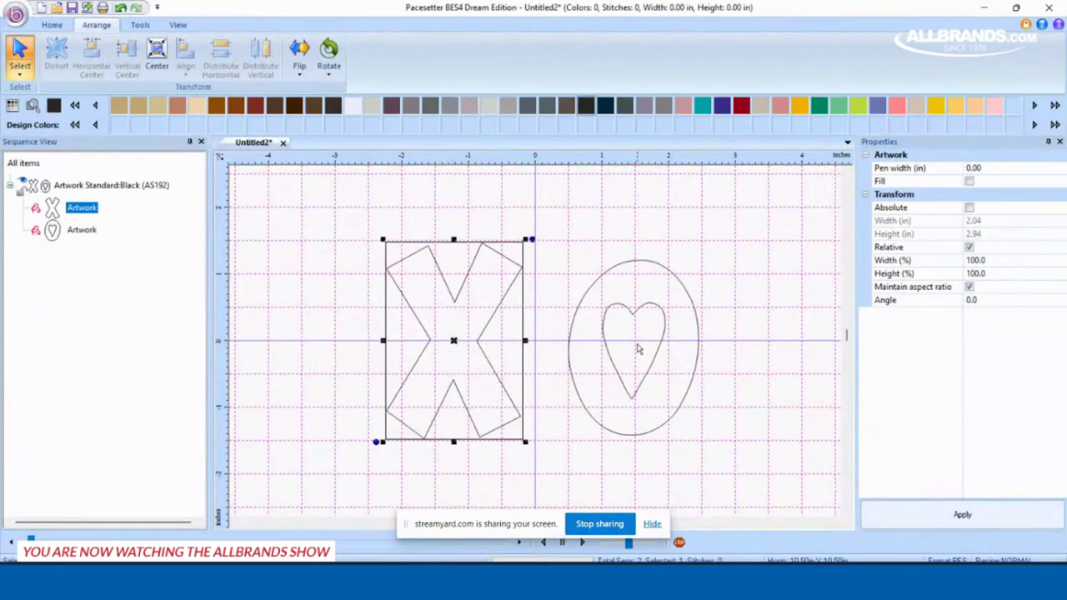
click(637, 349)
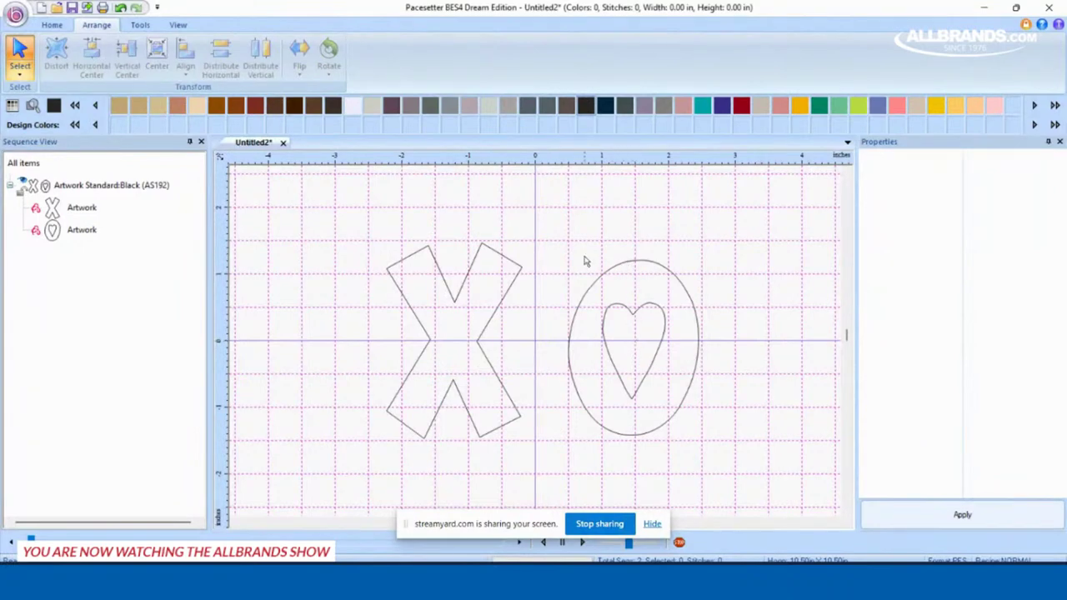
click(609, 277)
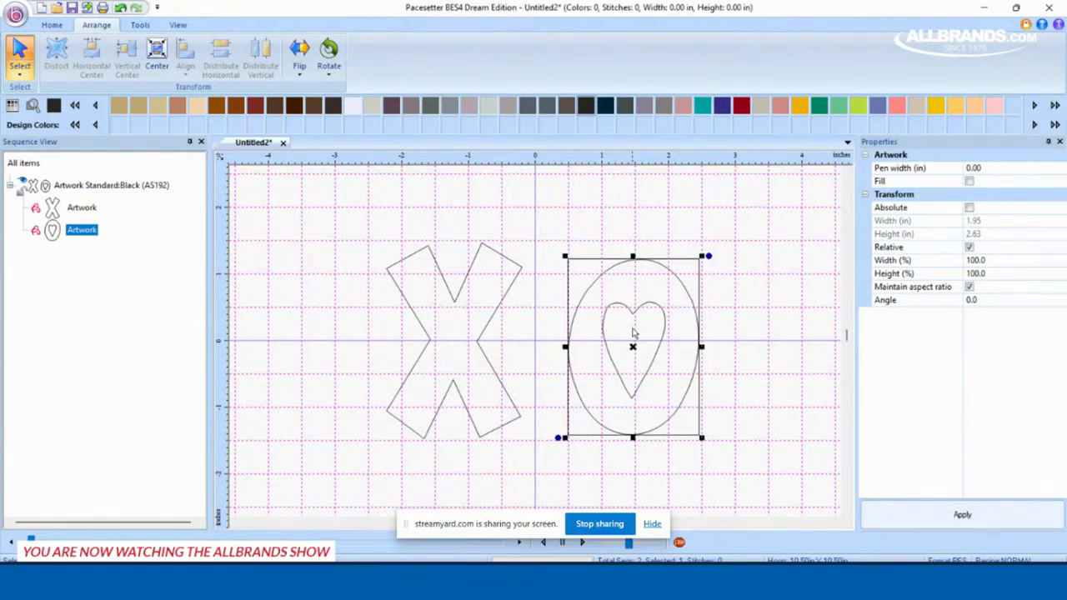
drag(636, 351, 623, 347)
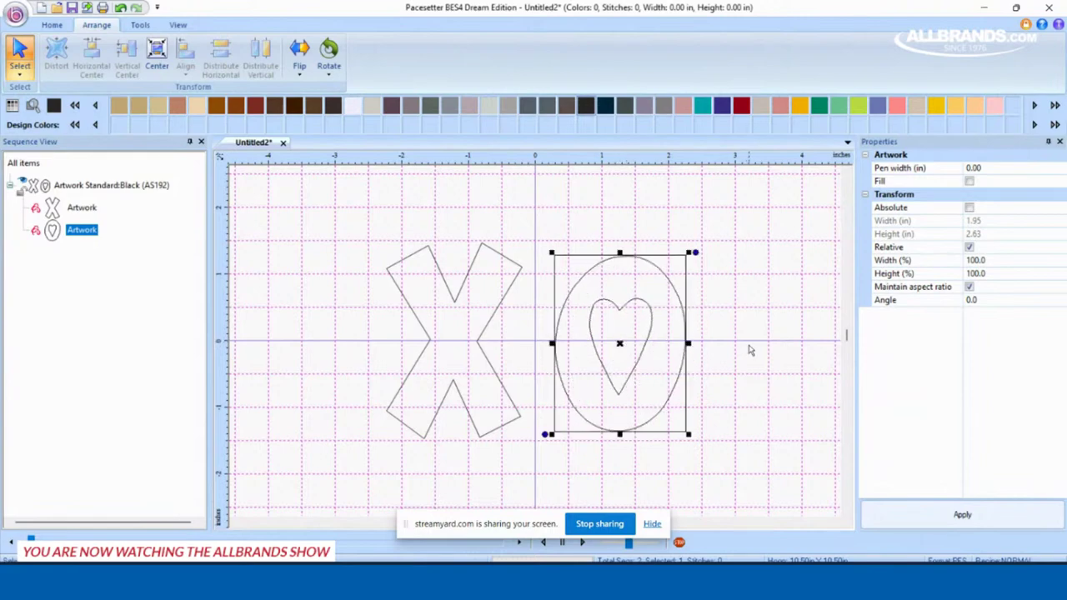
click(750, 348)
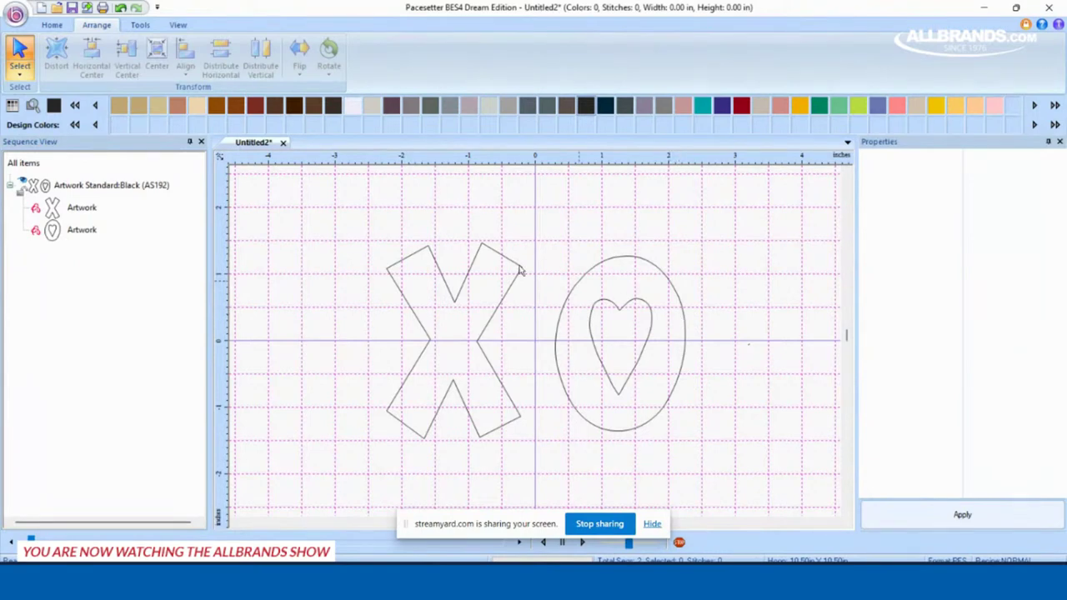
Select both the X and the heart O artwork and convert them to appliqué.
click(81, 210)
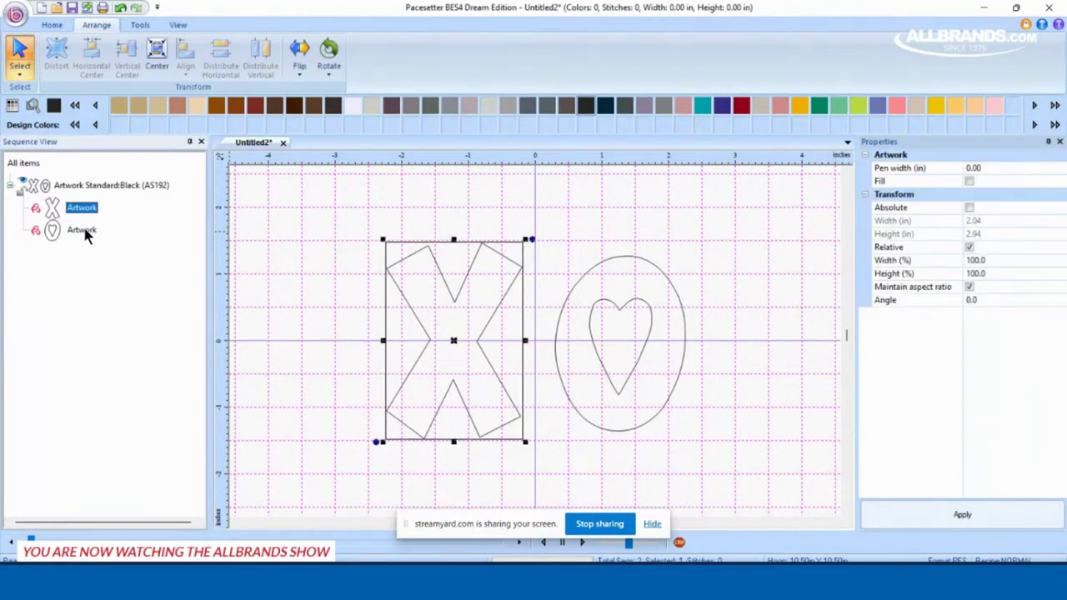
click(83, 231)
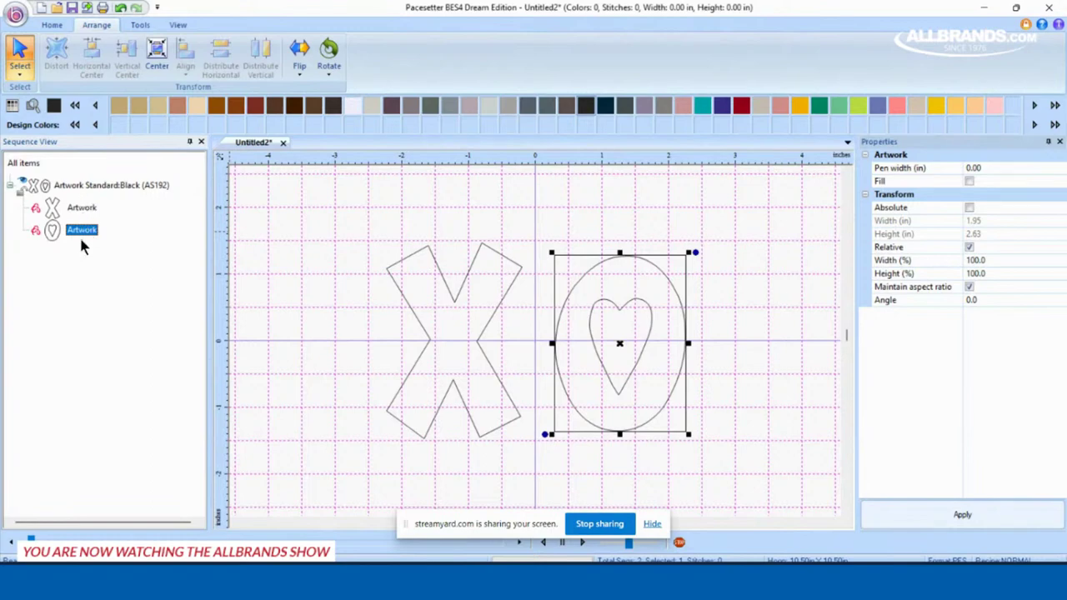
click(287, 281)
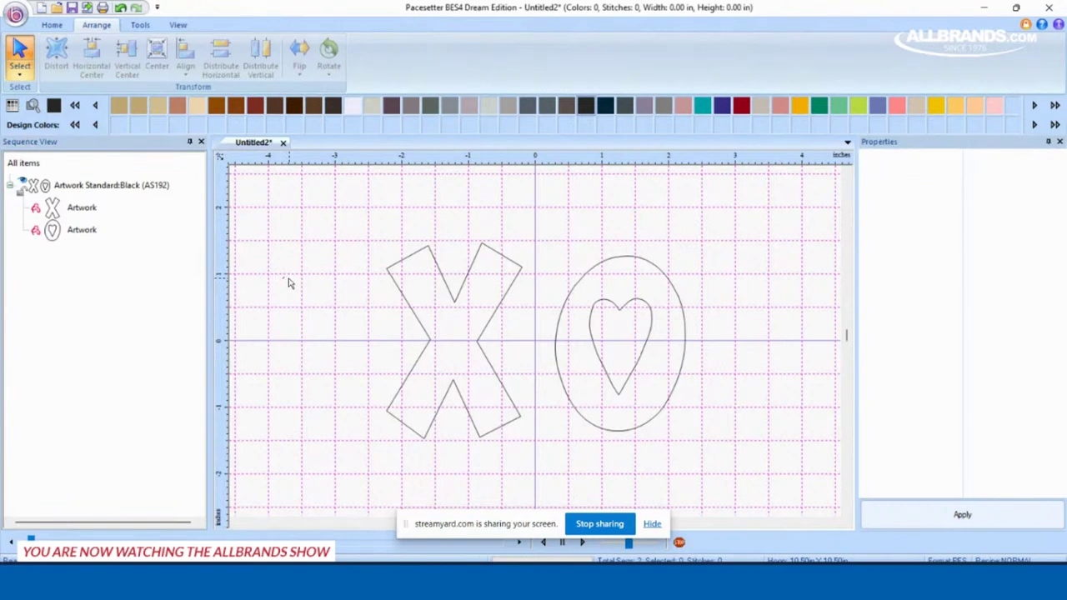
key(ctrl+a)
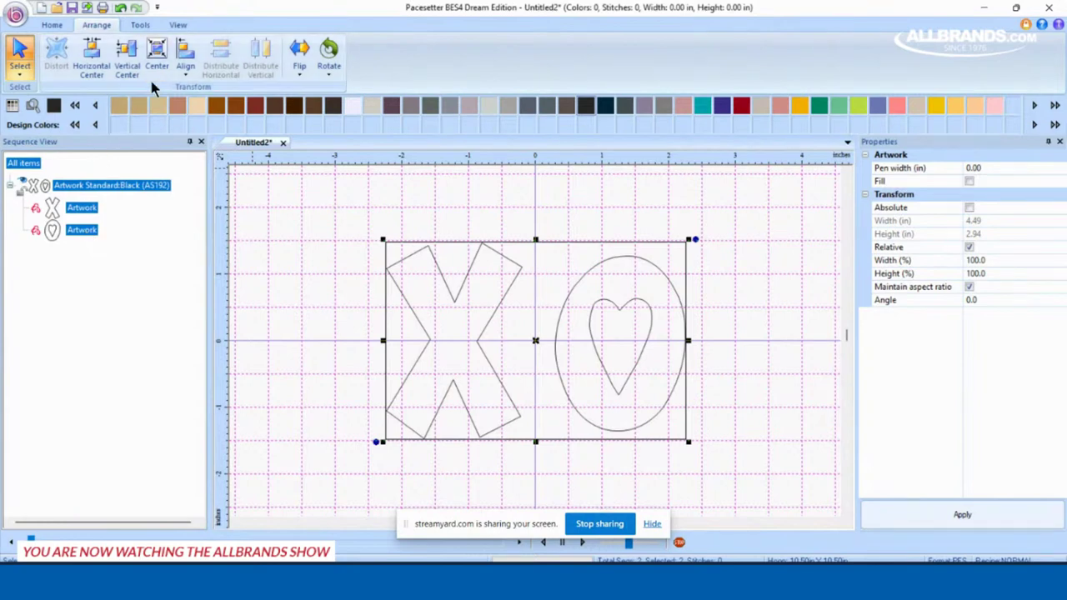
click(139, 25)
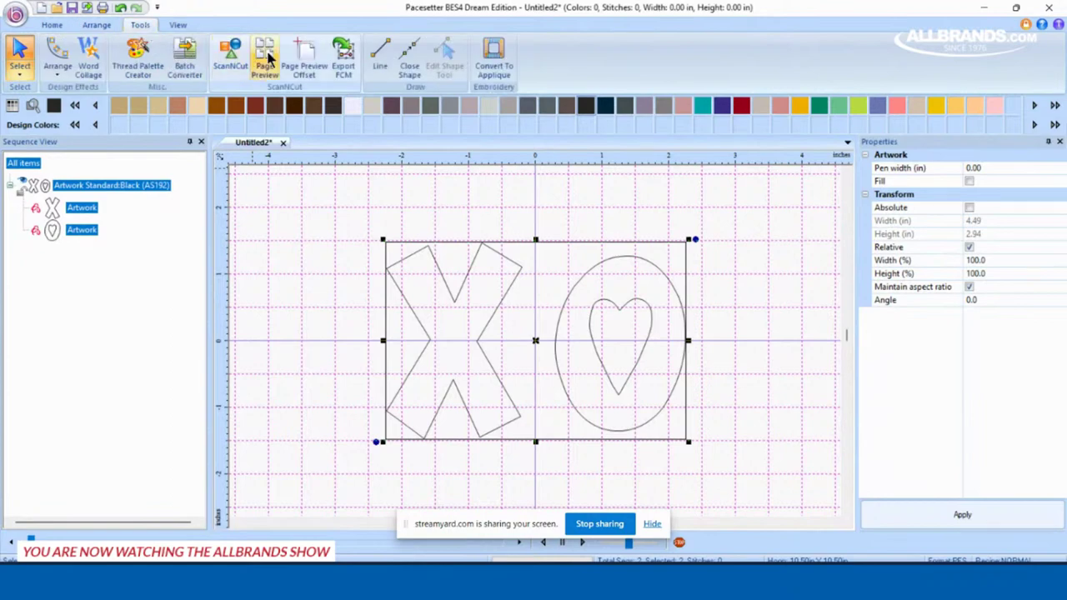
click(495, 58)
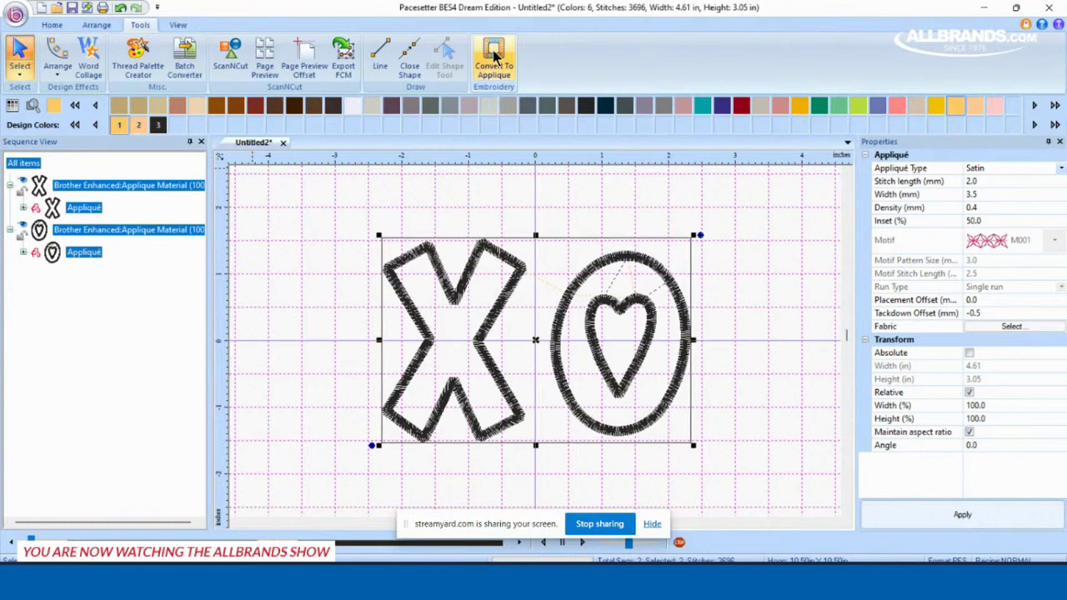
click(750, 240)
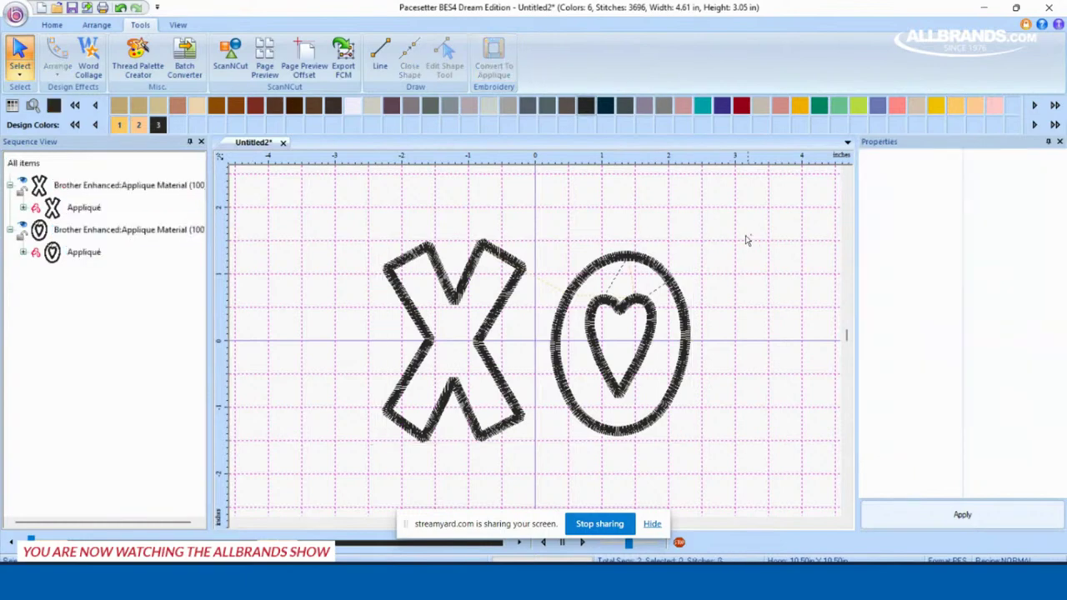
Expand the X appliqué in the sequence and examine its material, position and black cover-stitch entries.
click(82, 211)
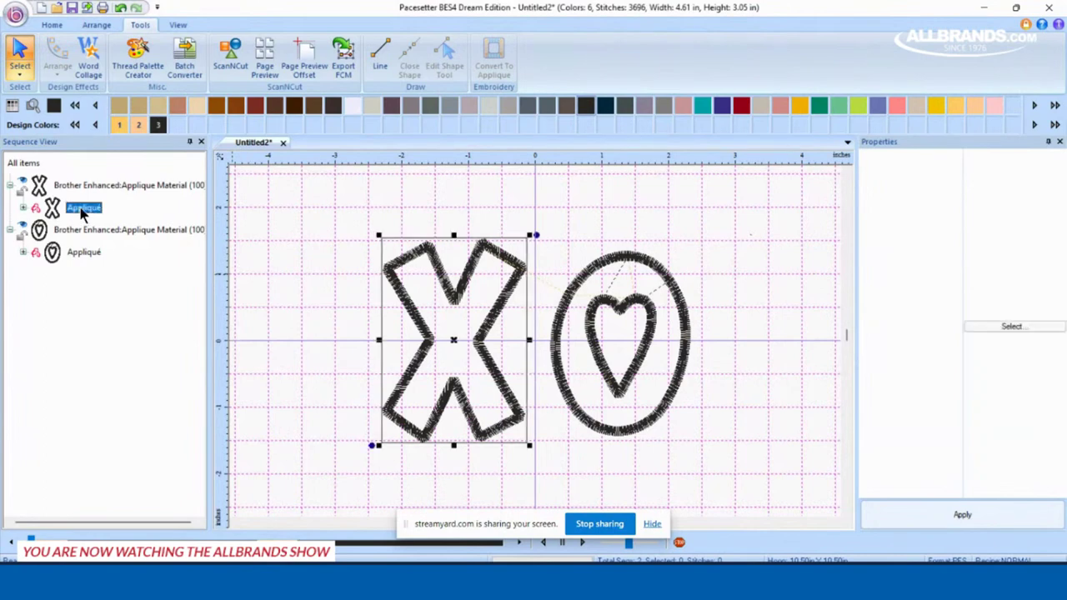
click(23, 208)
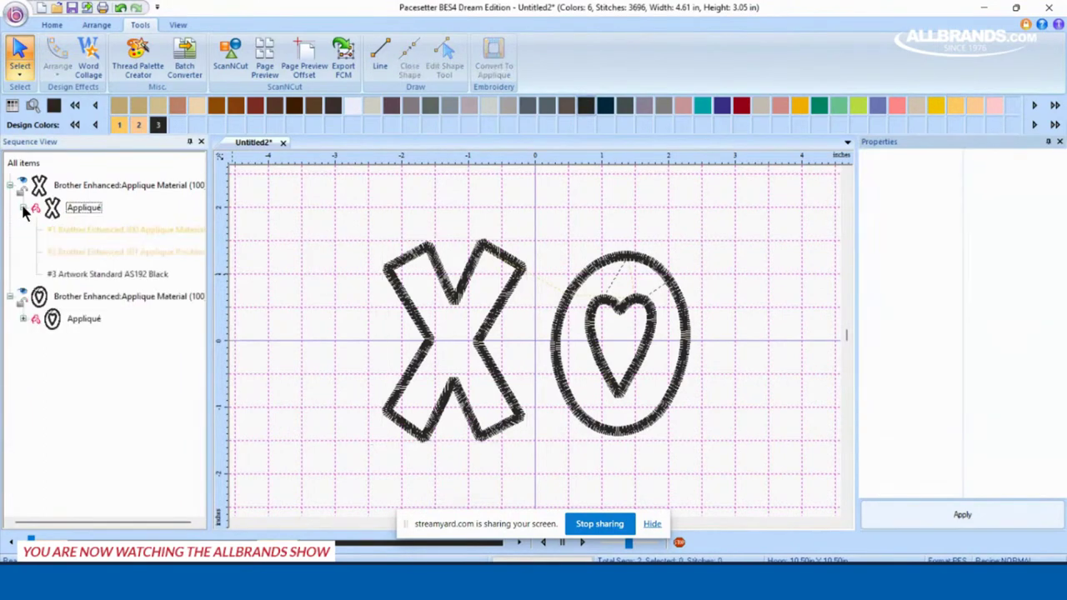
click(90, 229)
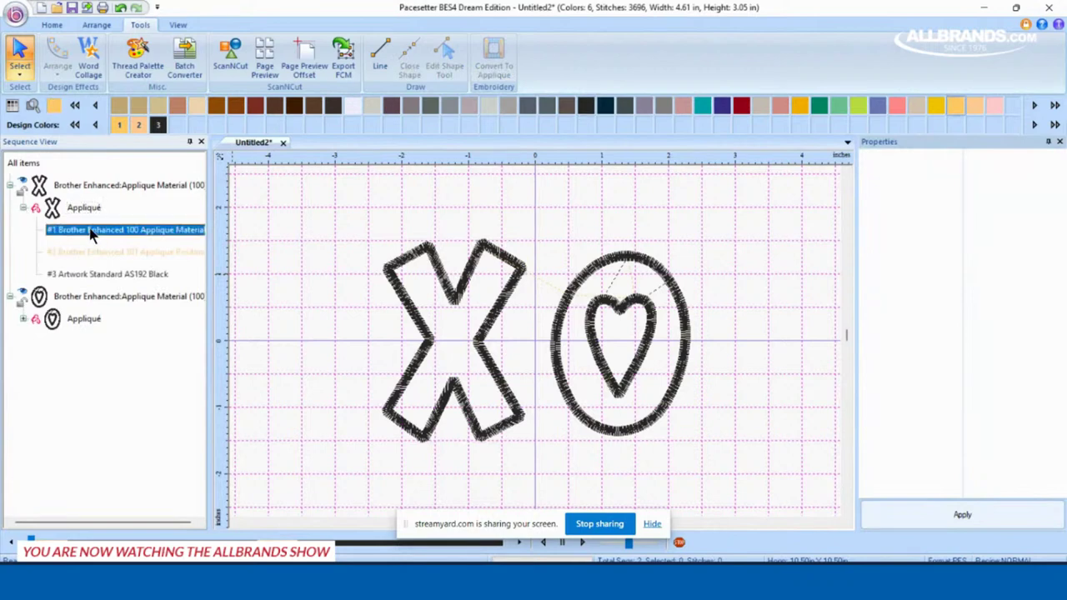
click(95, 252)
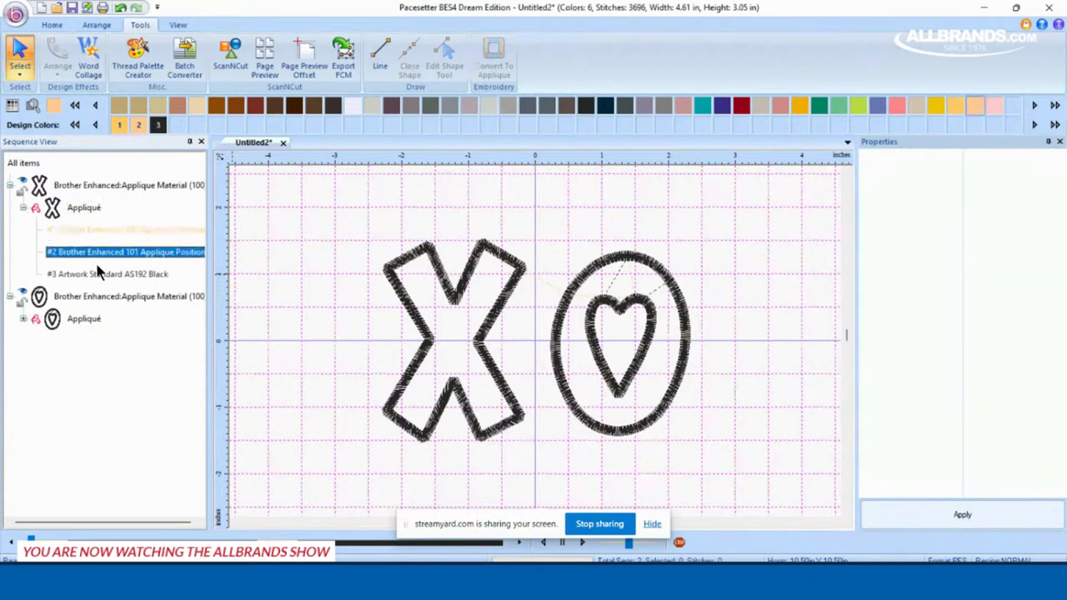
click(98, 274)
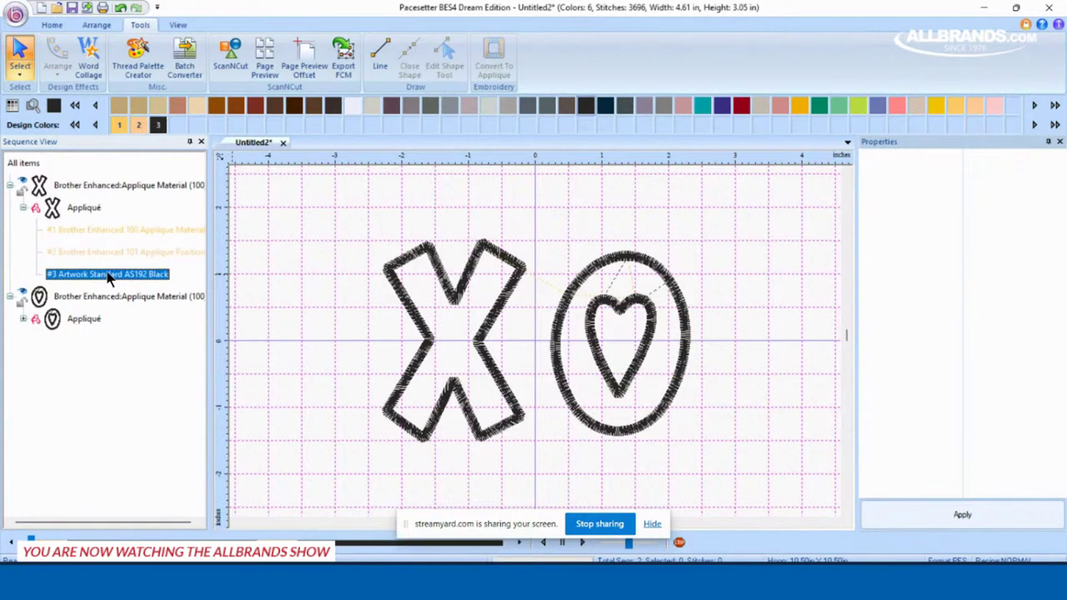
click(84, 208)
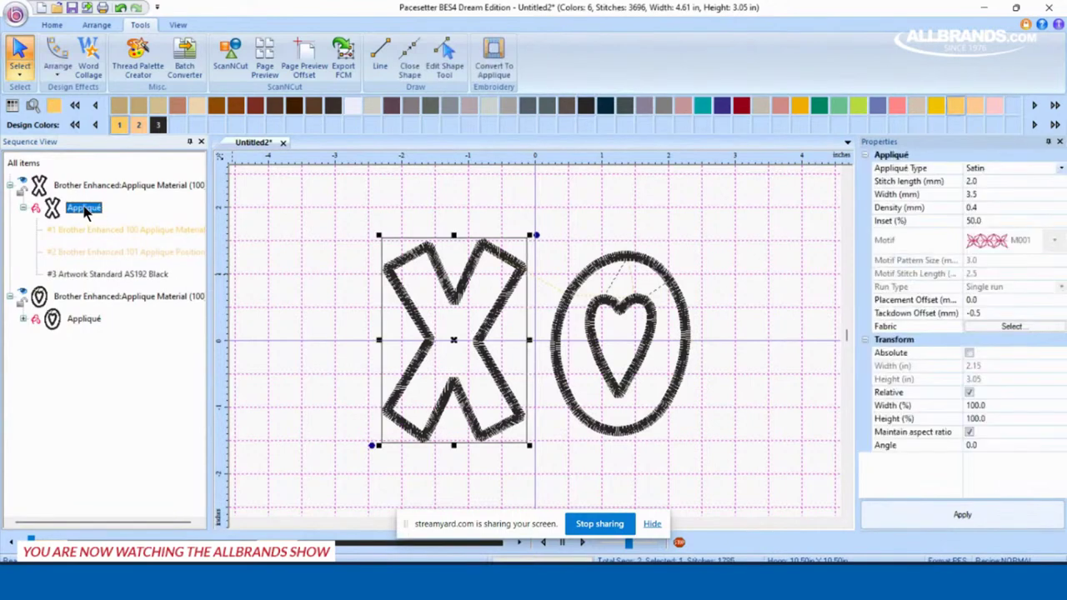
Select the X and heart O appliqués together and apply the Blanket appliqué type to them.
click(341, 225)
drag(339, 220, 799, 447)
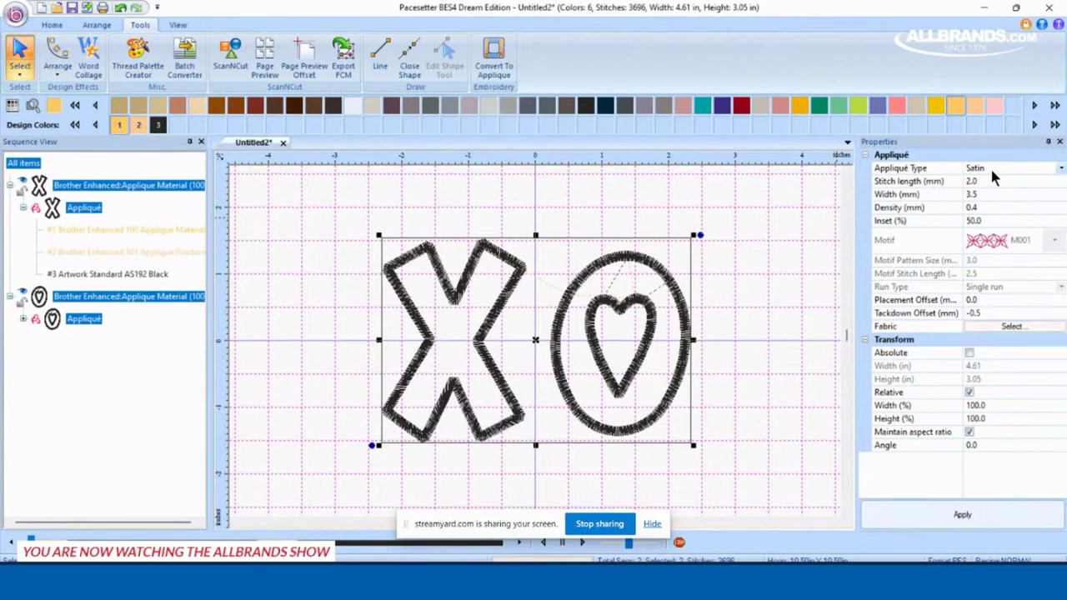
click(1061, 171)
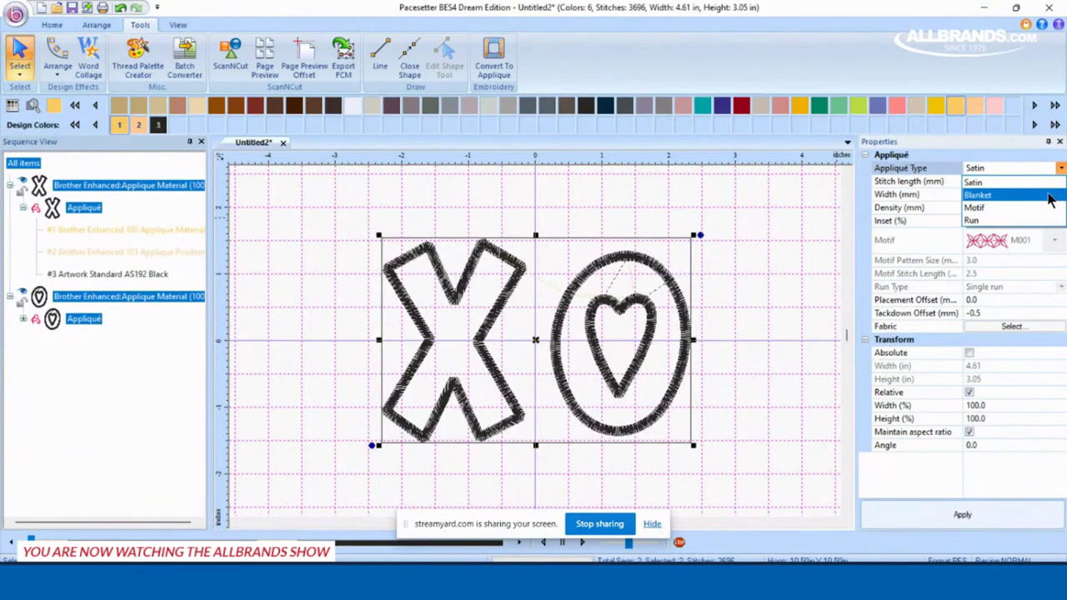
click(1050, 197)
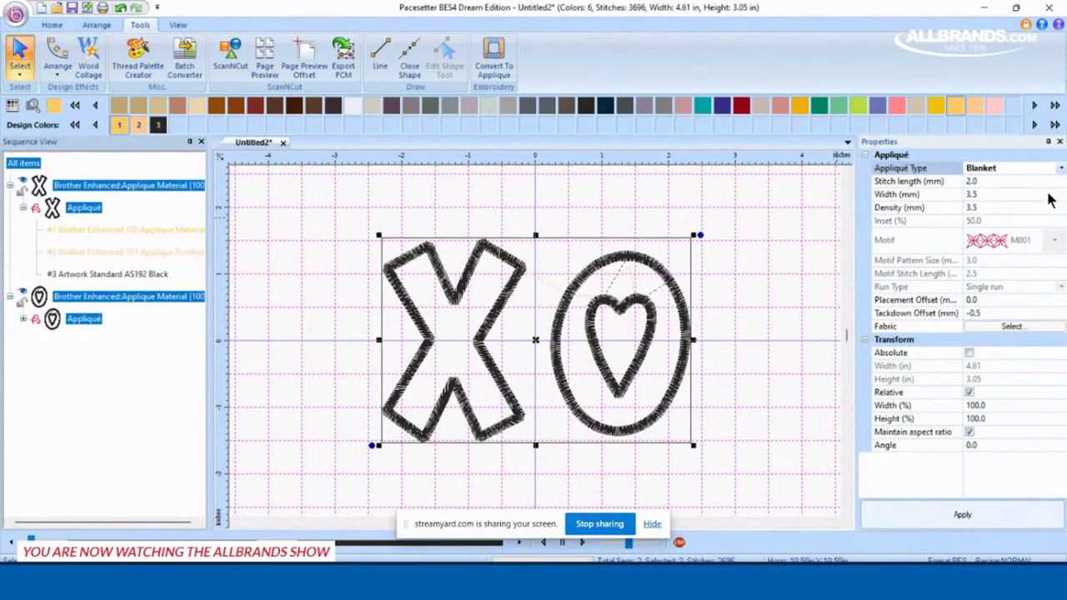
click(967, 515)
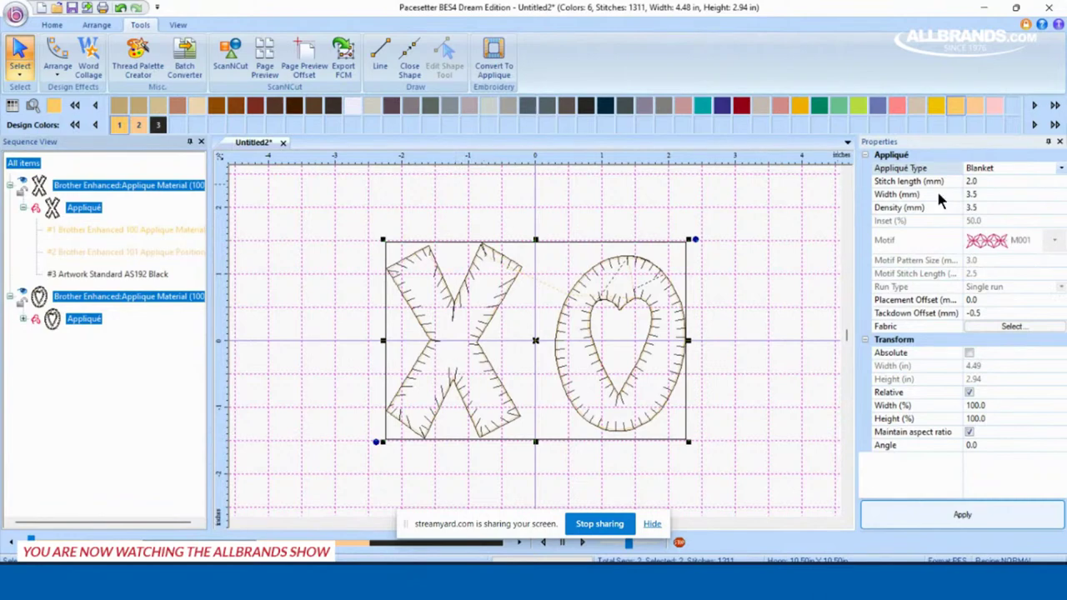
Change the appliqué type of the X and heart O to Satin, apply it, and deselect both.
click(1061, 169)
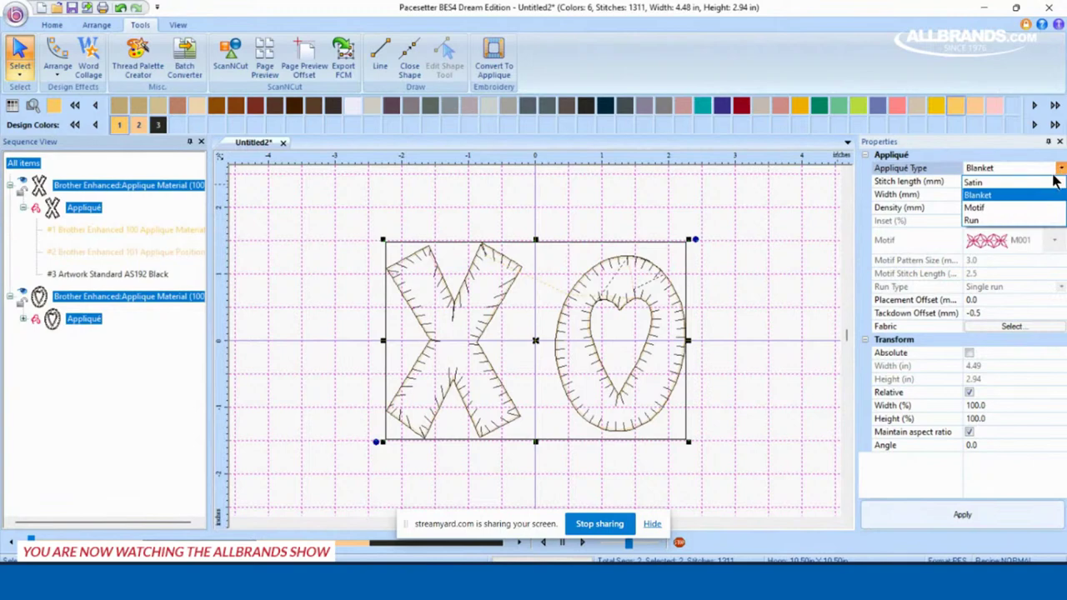
click(1052, 181)
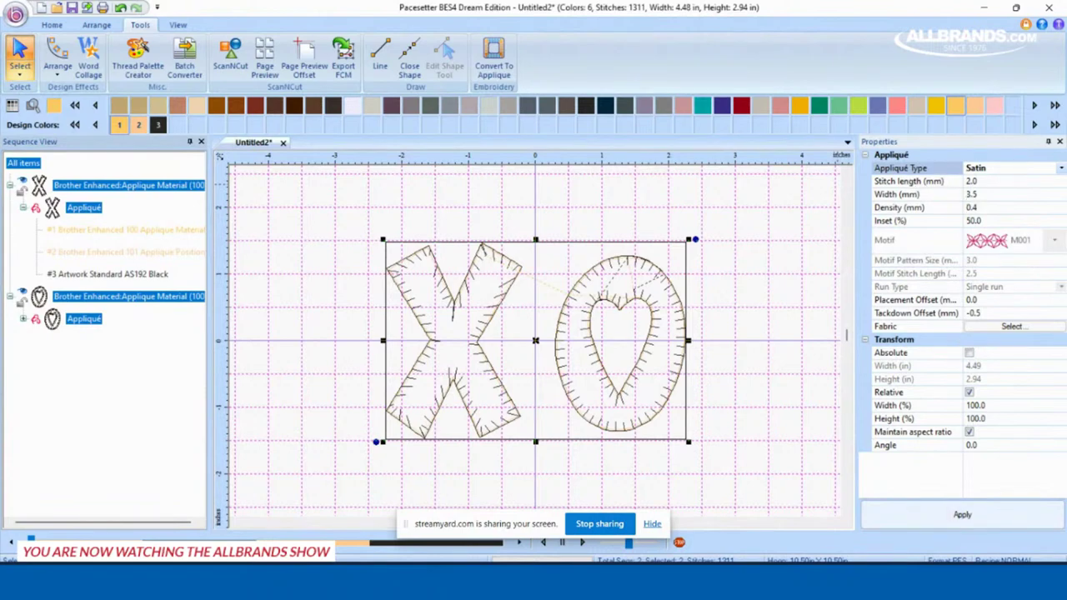
click(976, 518)
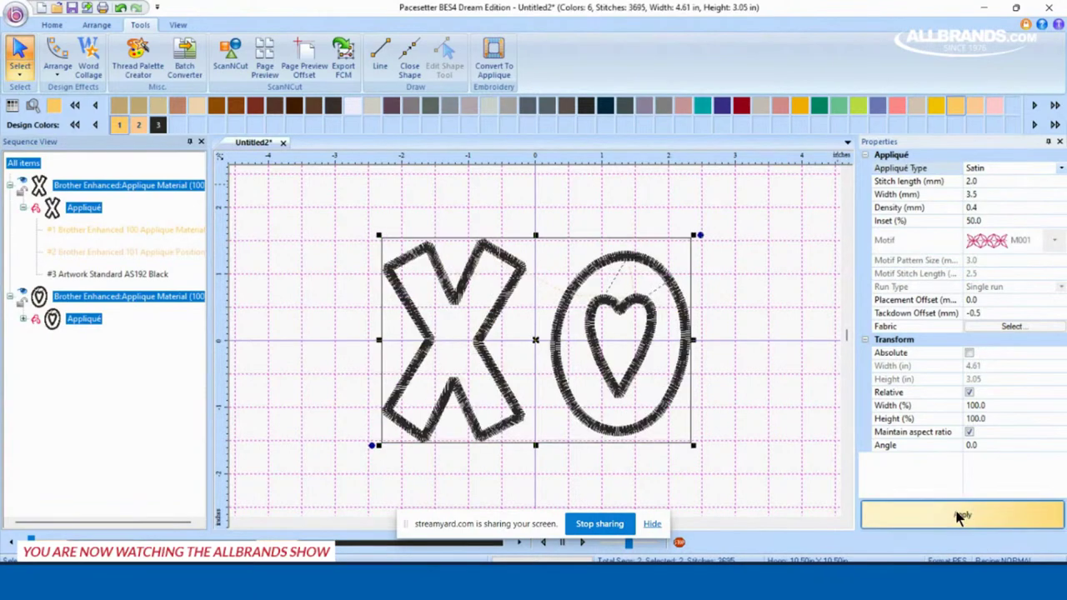
click(759, 354)
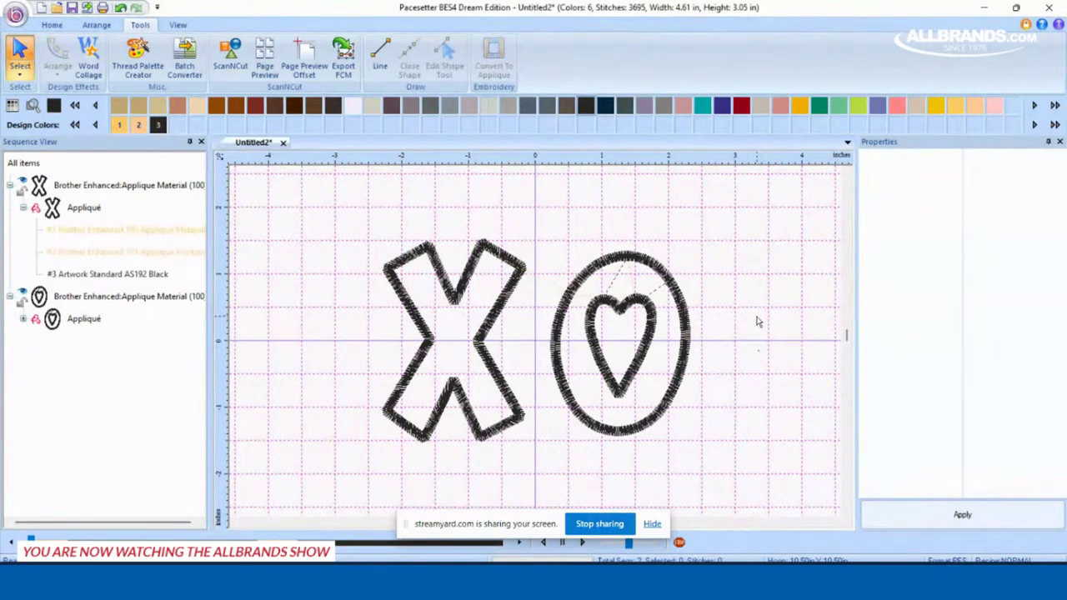
Save the design as XO in the EmbDesigns folder in the Brother/Baby Lock/Bernina (PES v10) format.
click(15, 16)
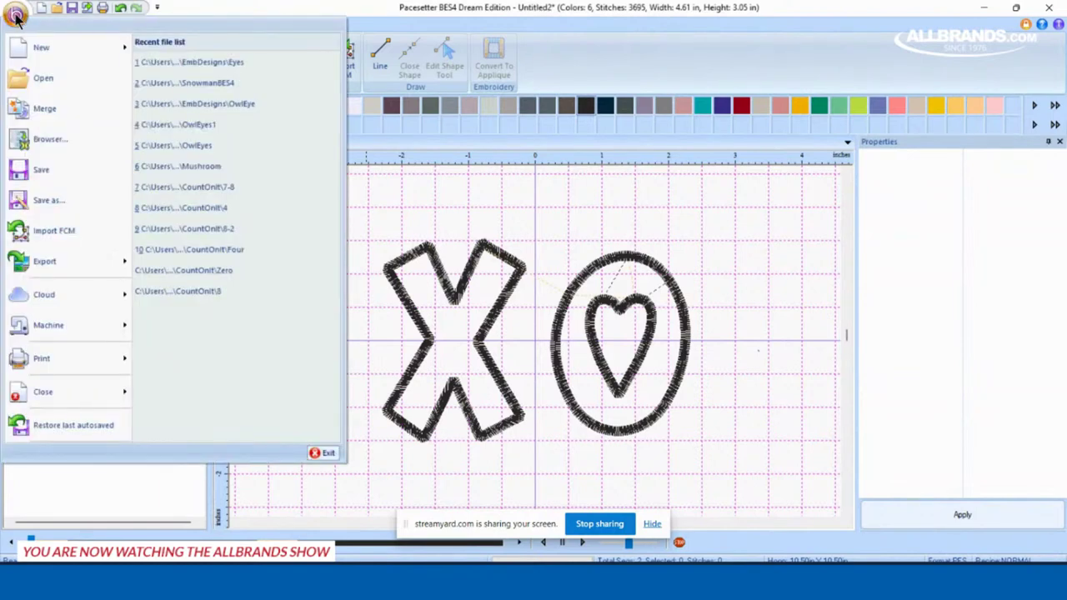
click(55, 203)
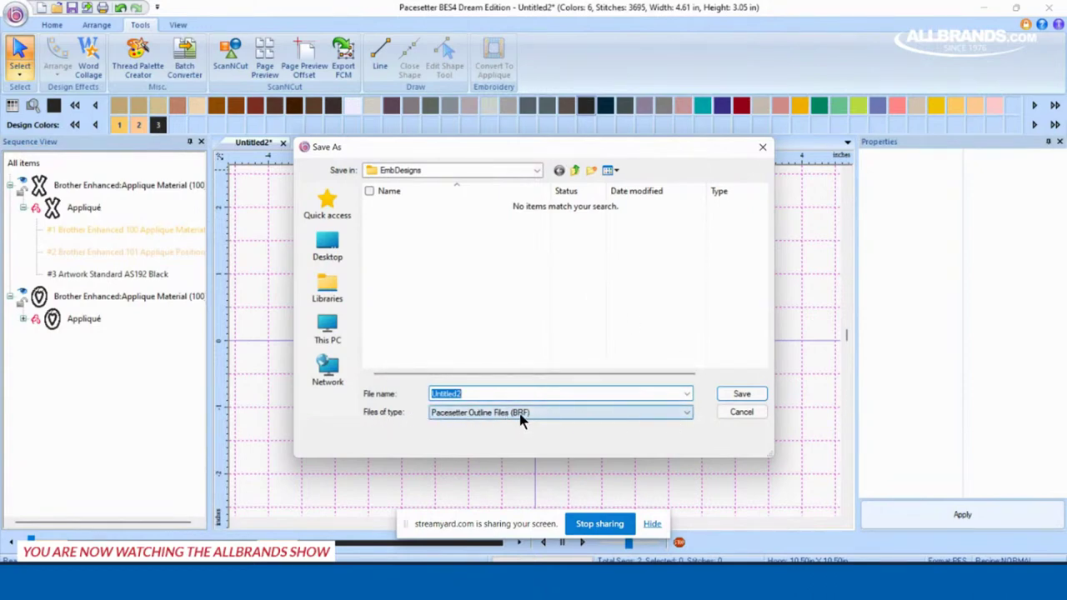
click(686, 412)
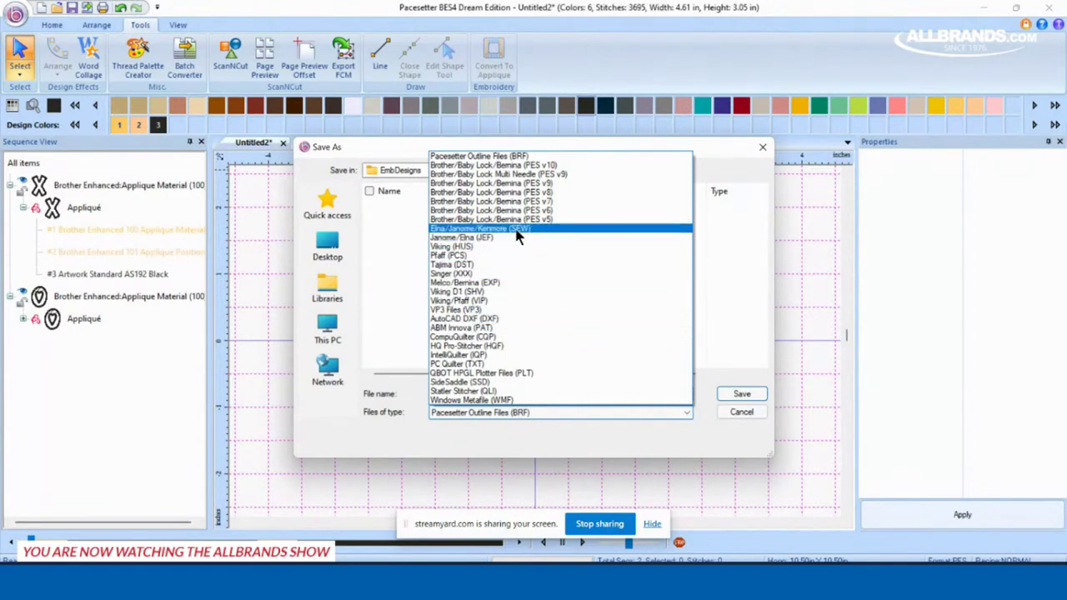
click(550, 166)
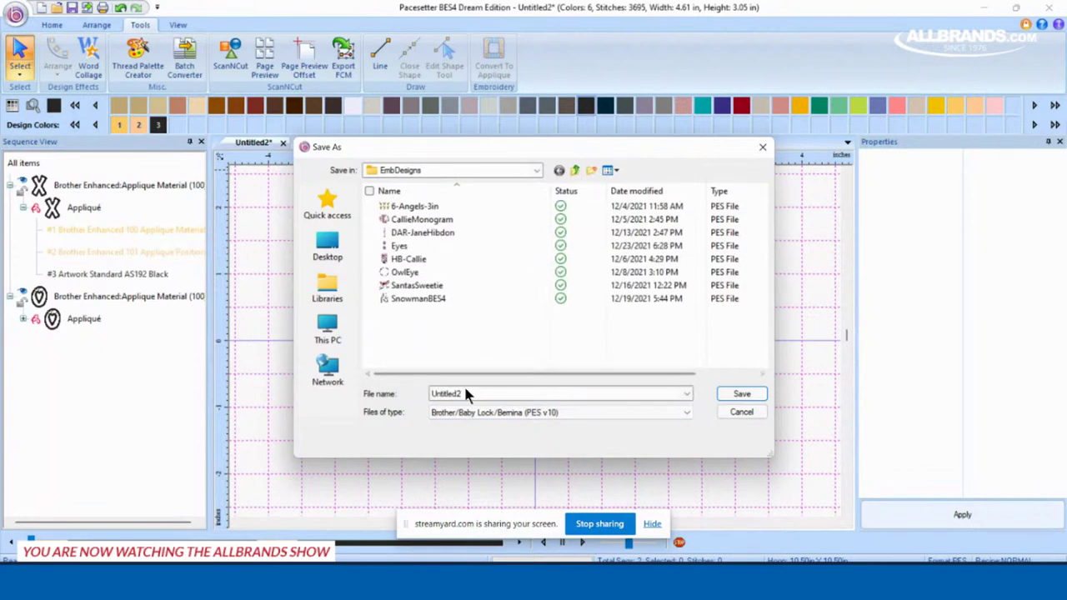
drag(464, 393, 395, 401)
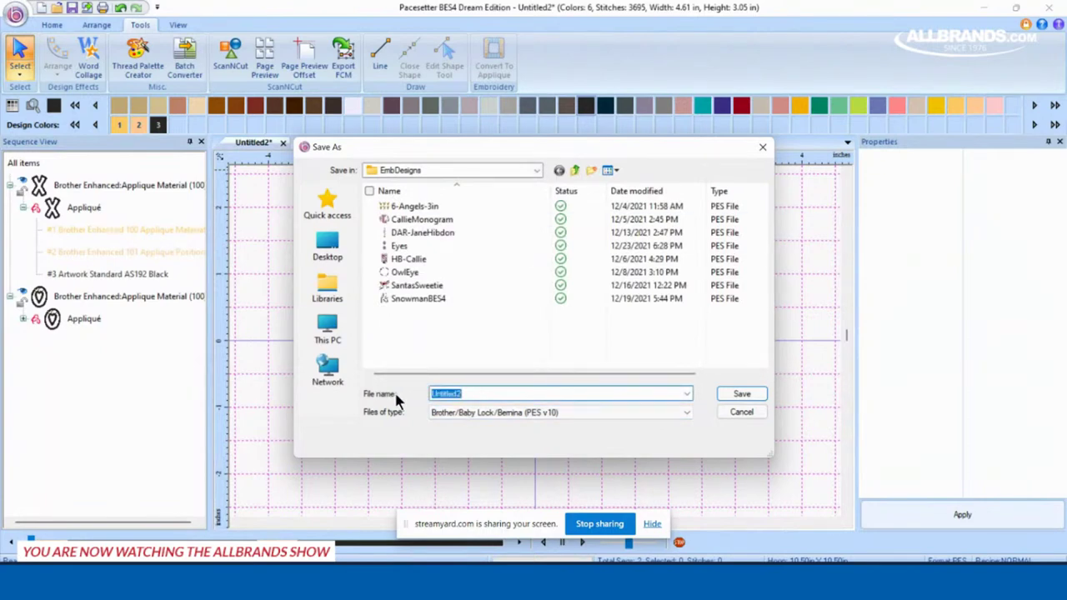
text(XD)
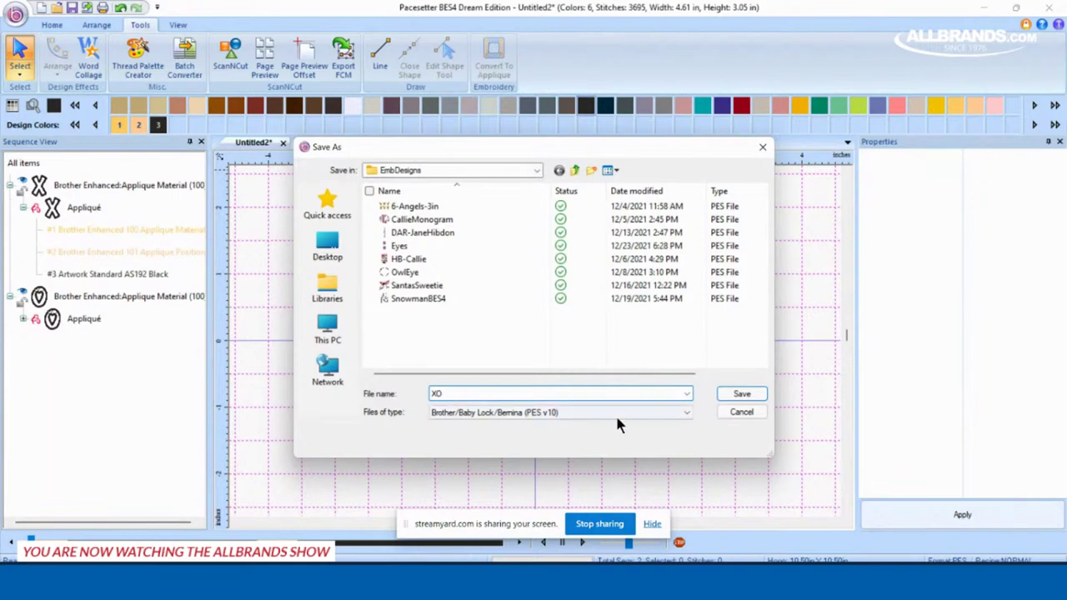
click(742, 395)
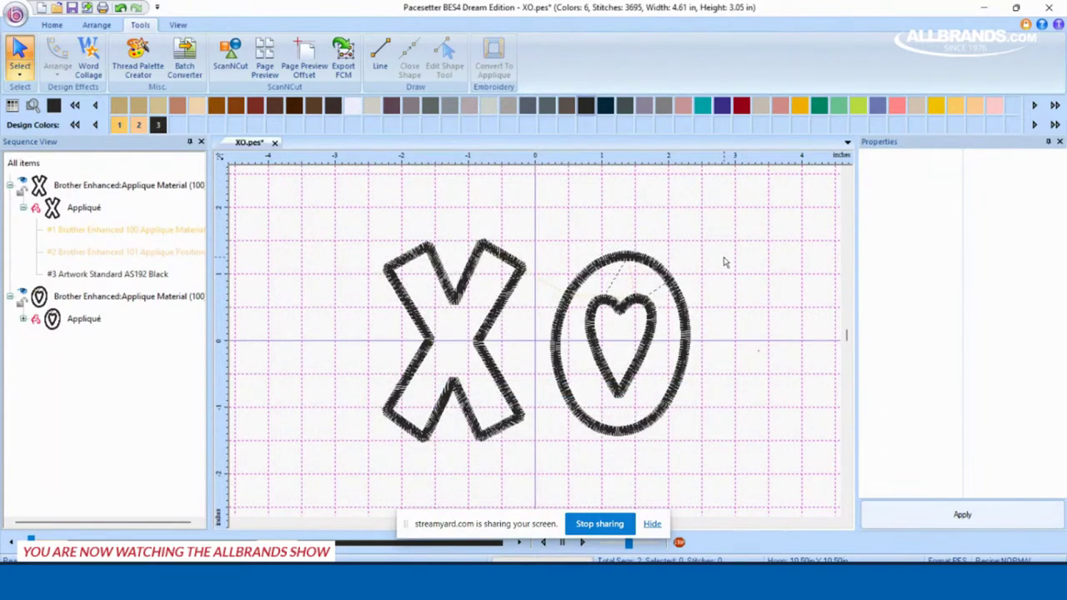
click(984, 12)
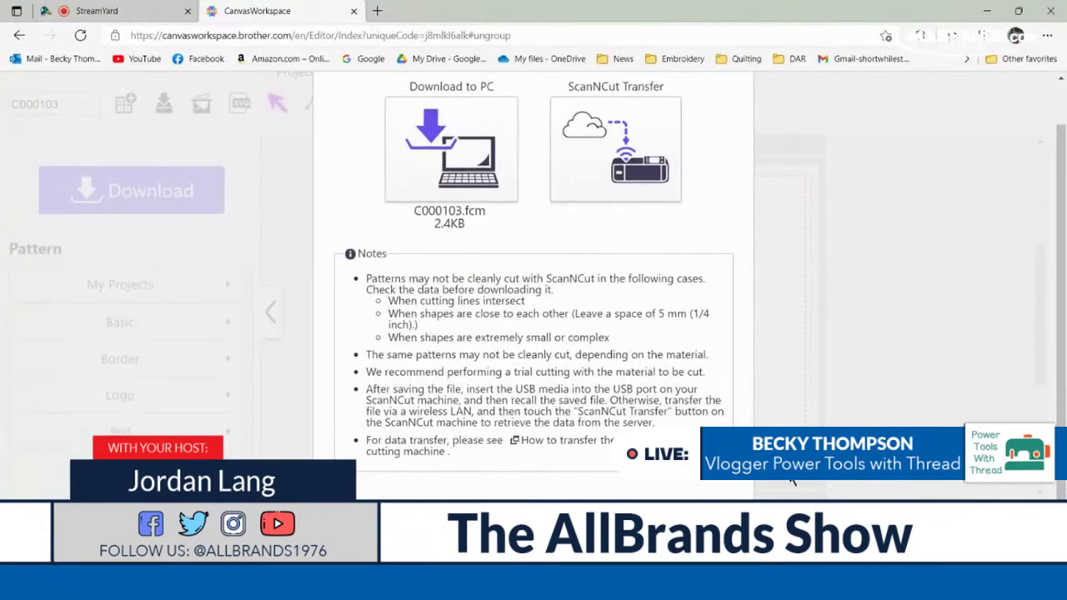
key(alt+Tab)
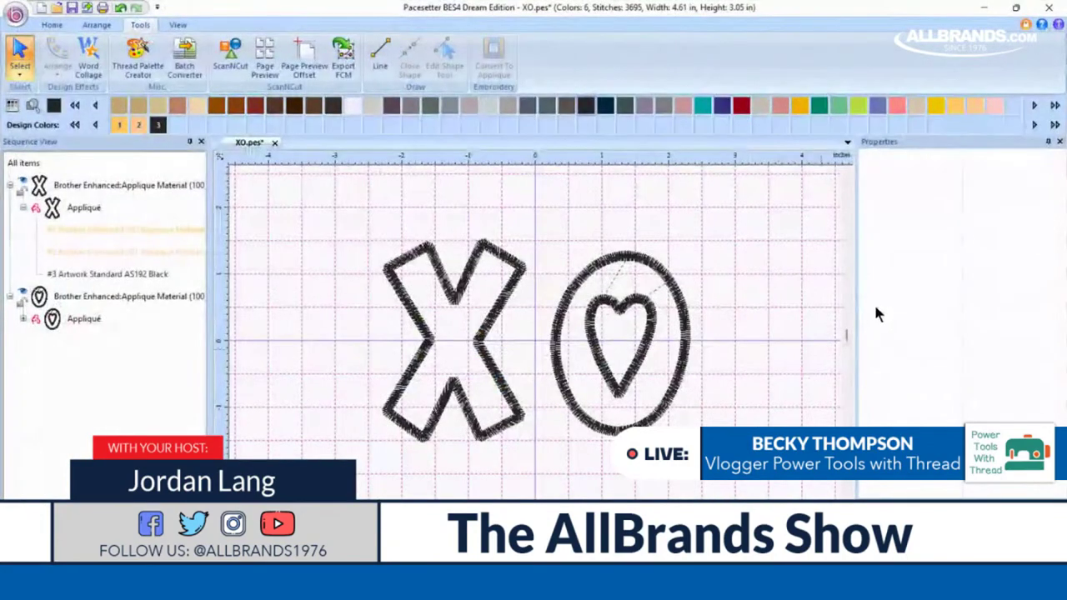
Print only page 1 of the XO design, from page 1 to 1, on the HP ENVY 6000 series printer.
click(15, 16)
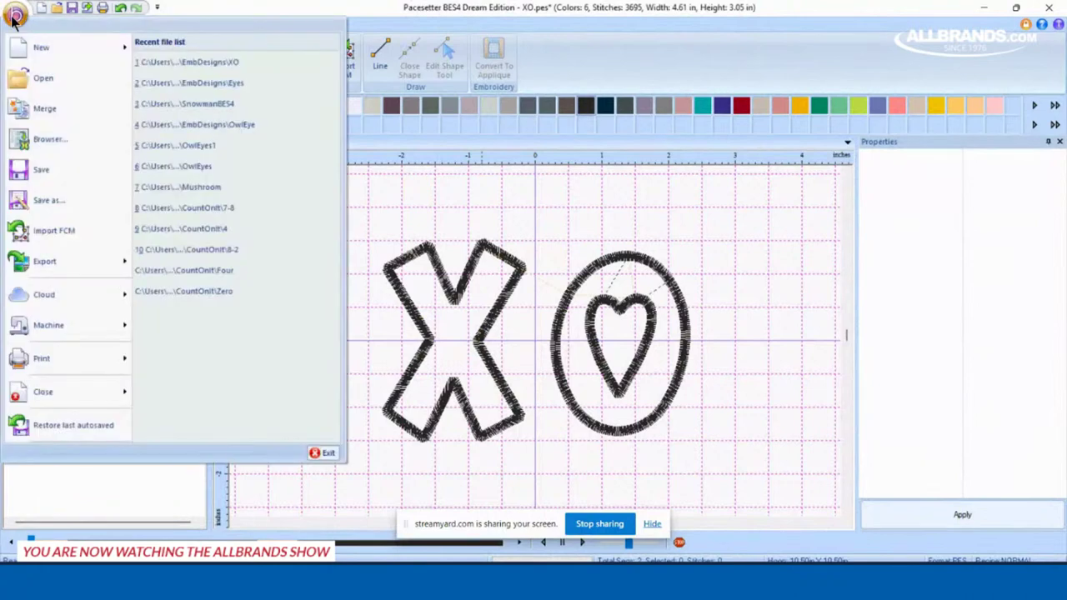
mouse_move(37, 266)
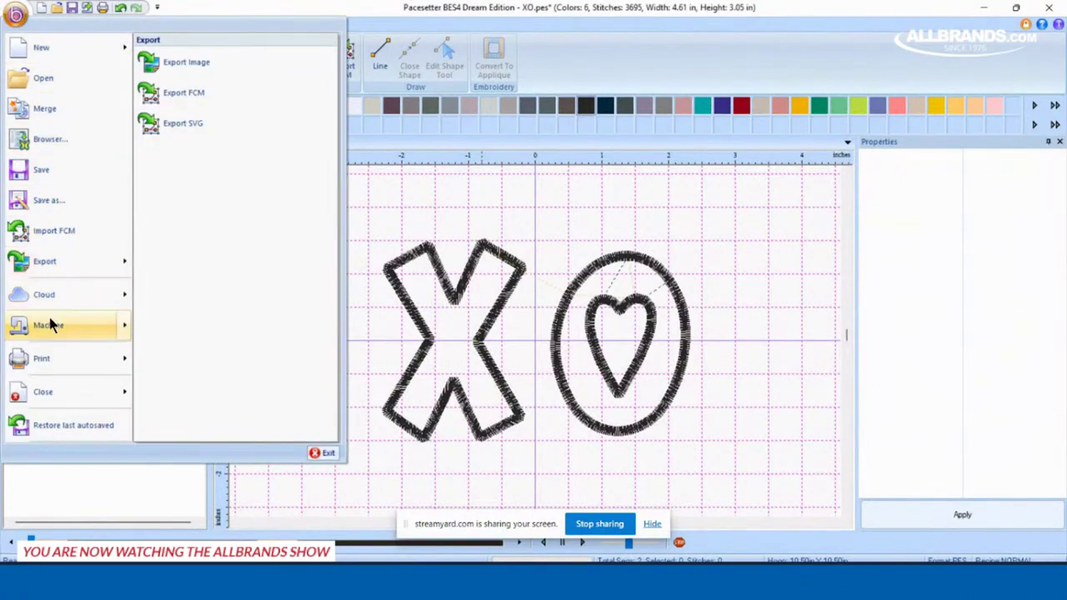
mouse_move(53, 354)
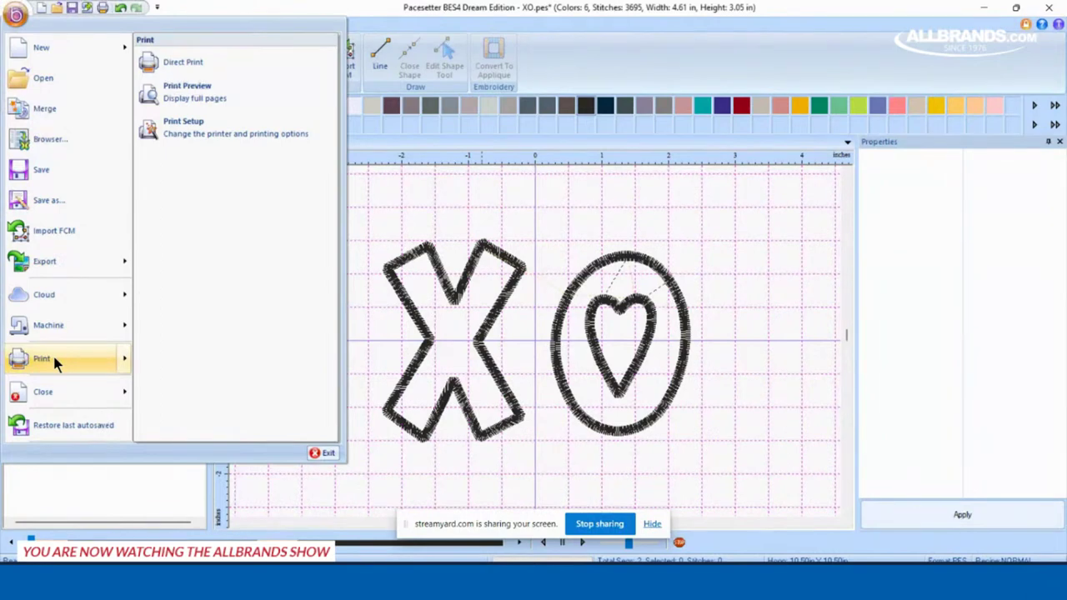
click(53, 354)
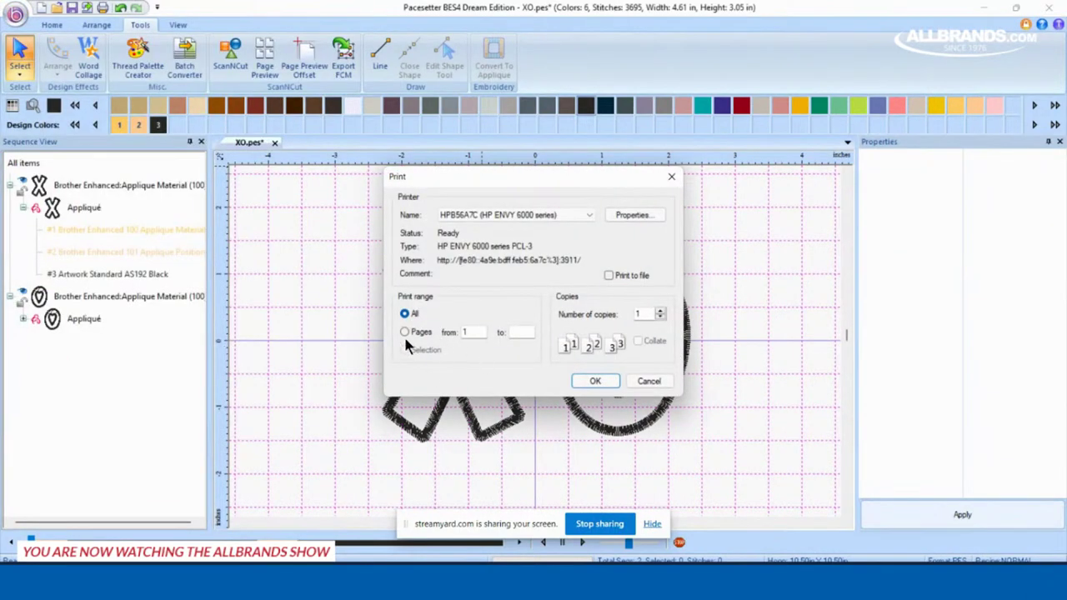
click(405, 333)
click(524, 332)
text(1)
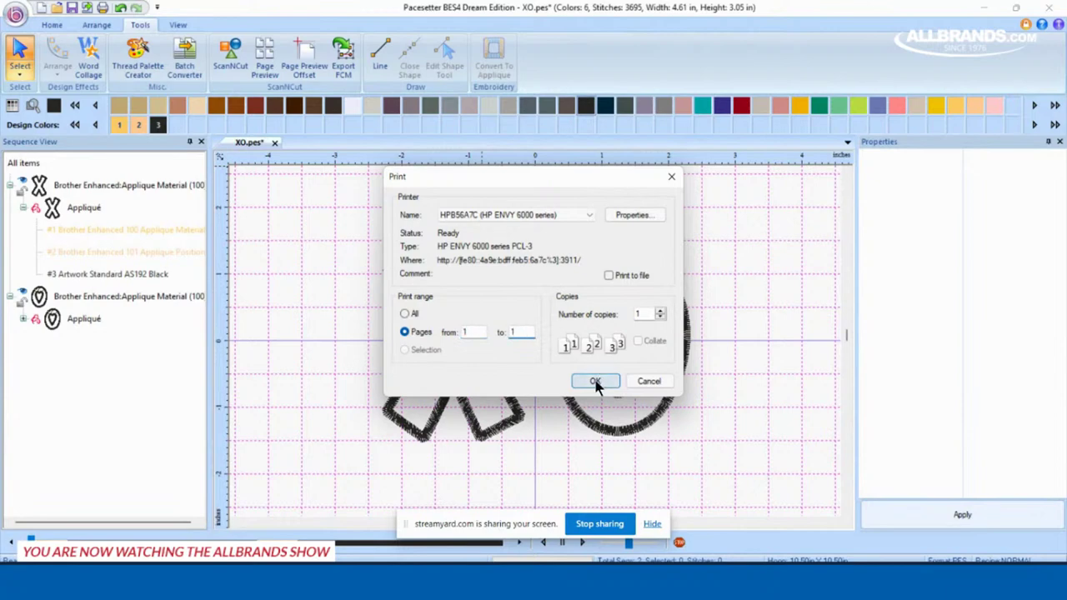
click(595, 382)
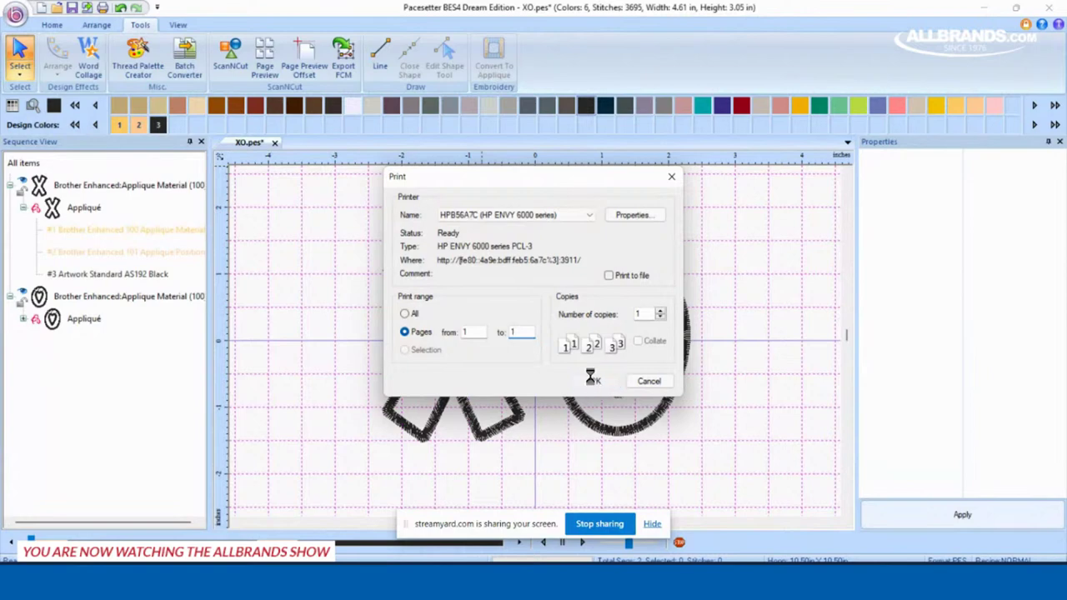